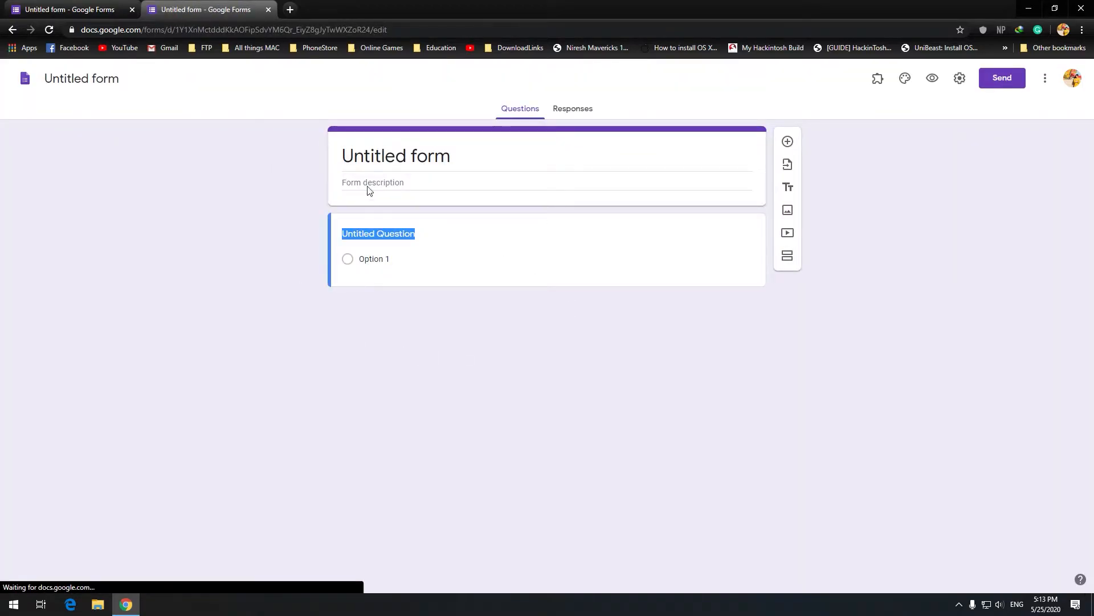
Step: Title the form "Quiz 1" and give it the description "This is a test quiz for tutorial."
left_click(415, 151)
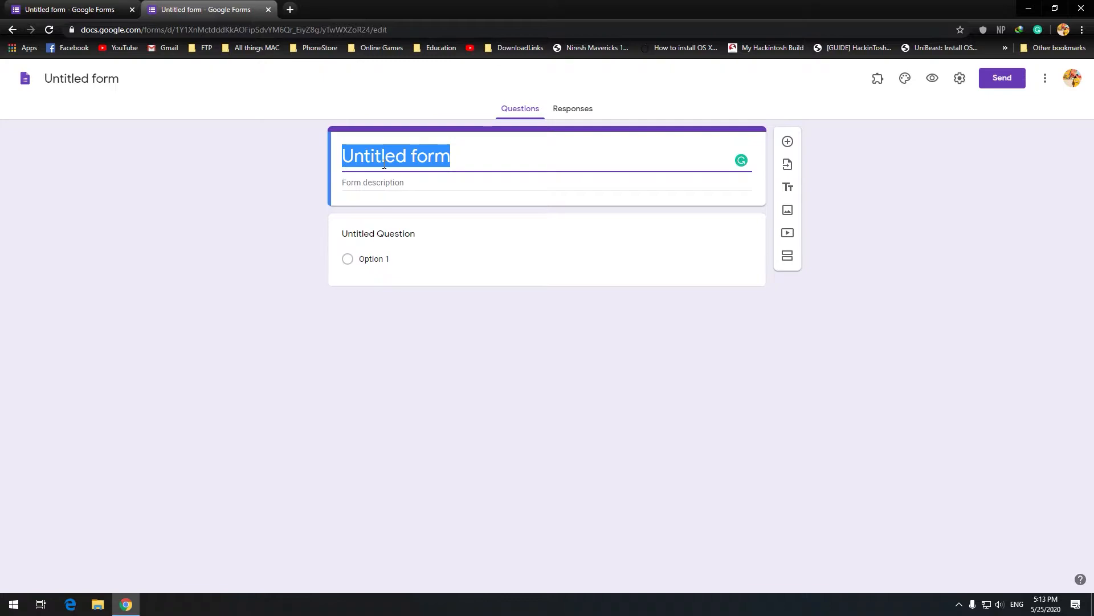
type("Quiz ")
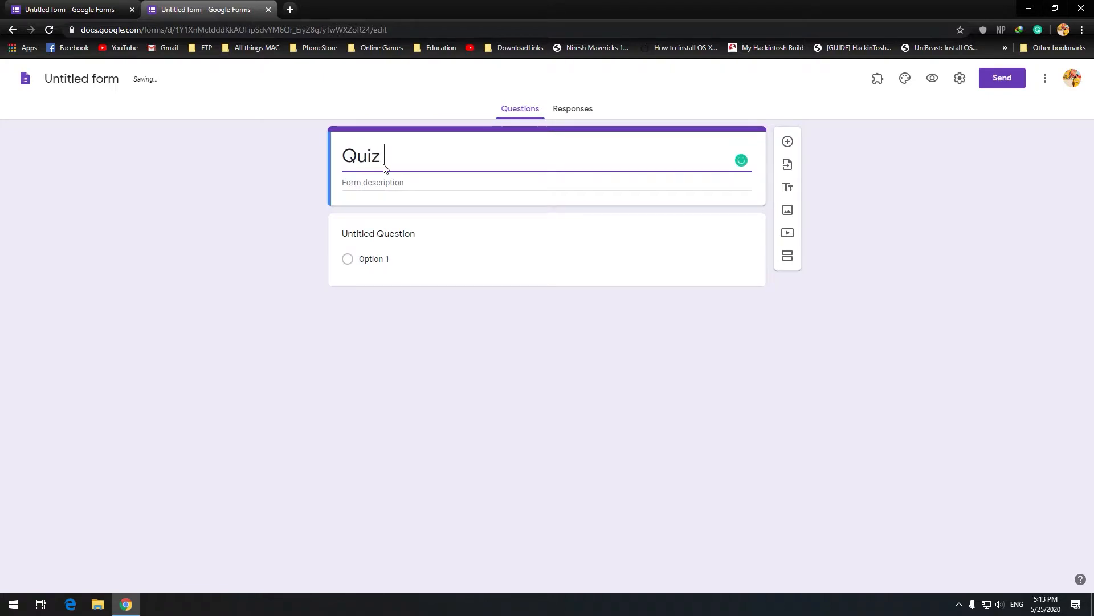
type("1")
key("Tab")
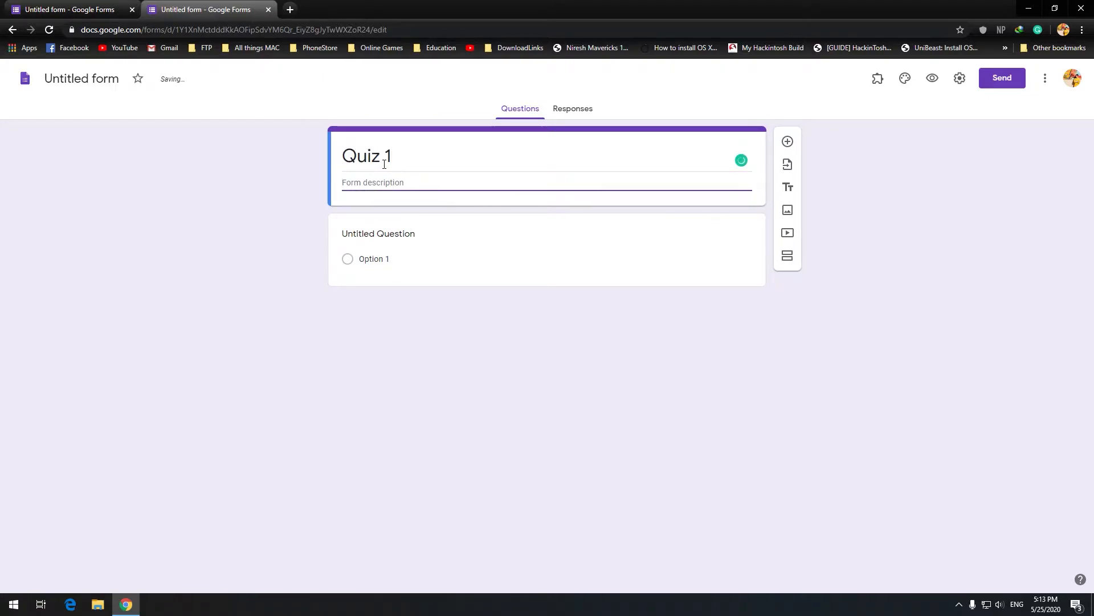
type("This is a test quiz")
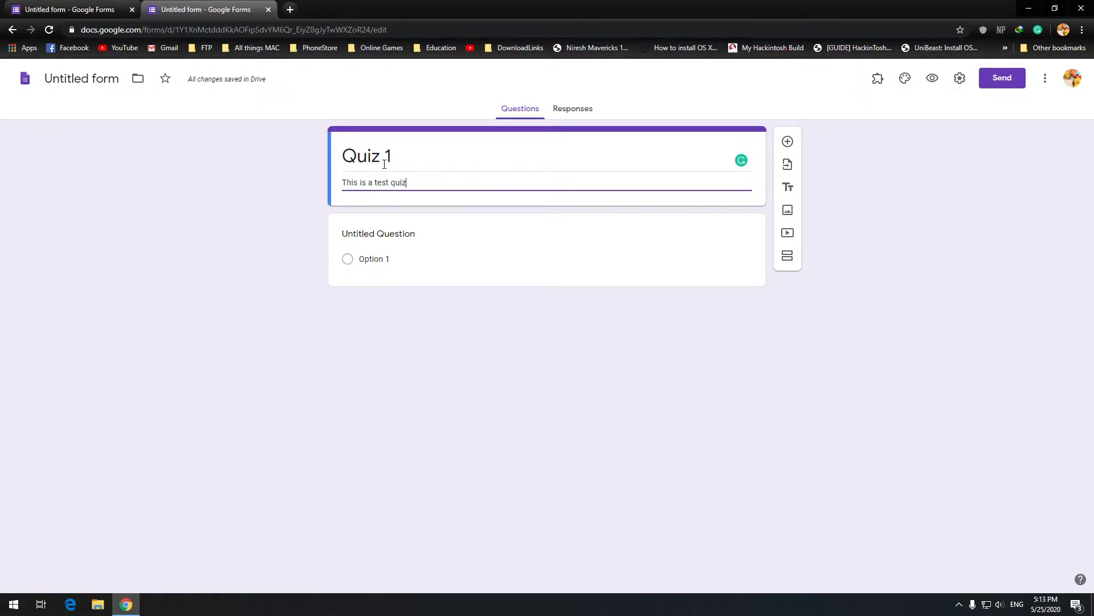
type(",")
key("BackSpace")
key("BackSpace")
type("for tutorial.")
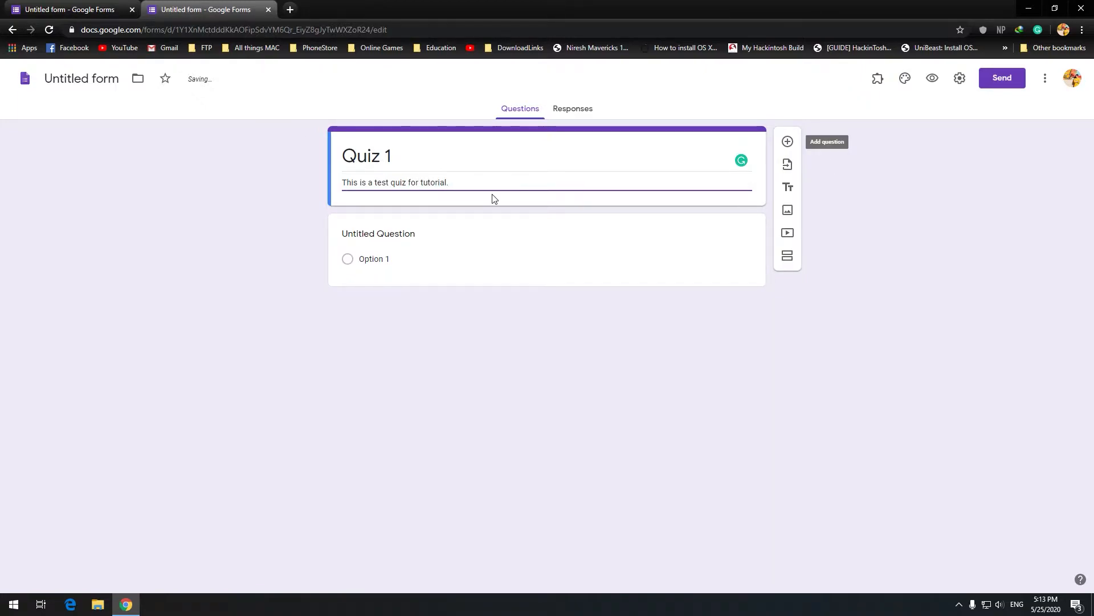
Step: In the form settings, limit respondents to 1 response and make the form a quiz
left_click(966, 85)
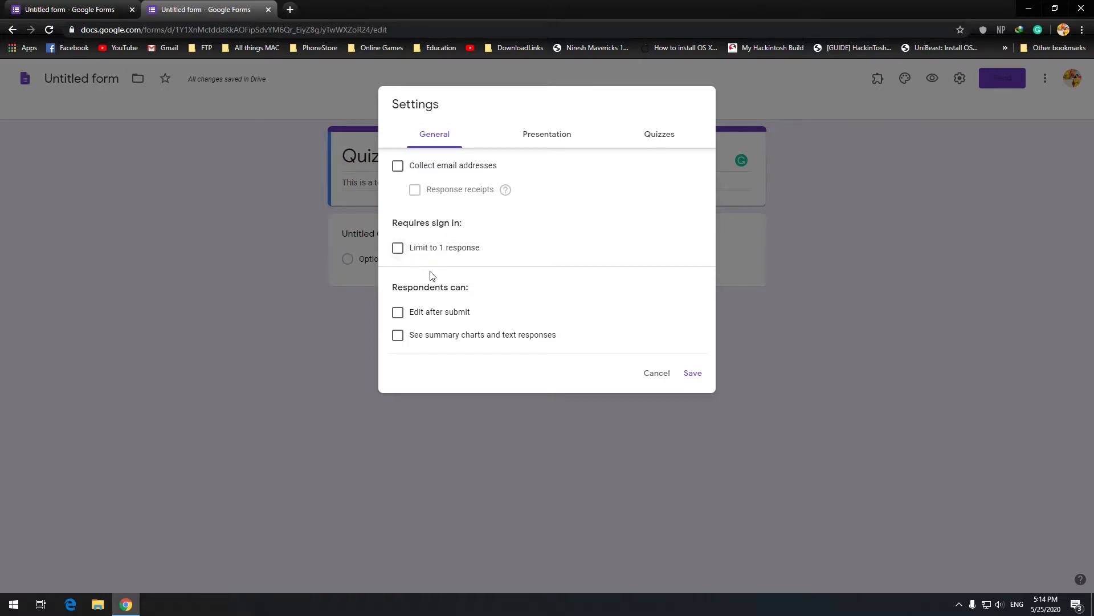
left_click(484, 255)
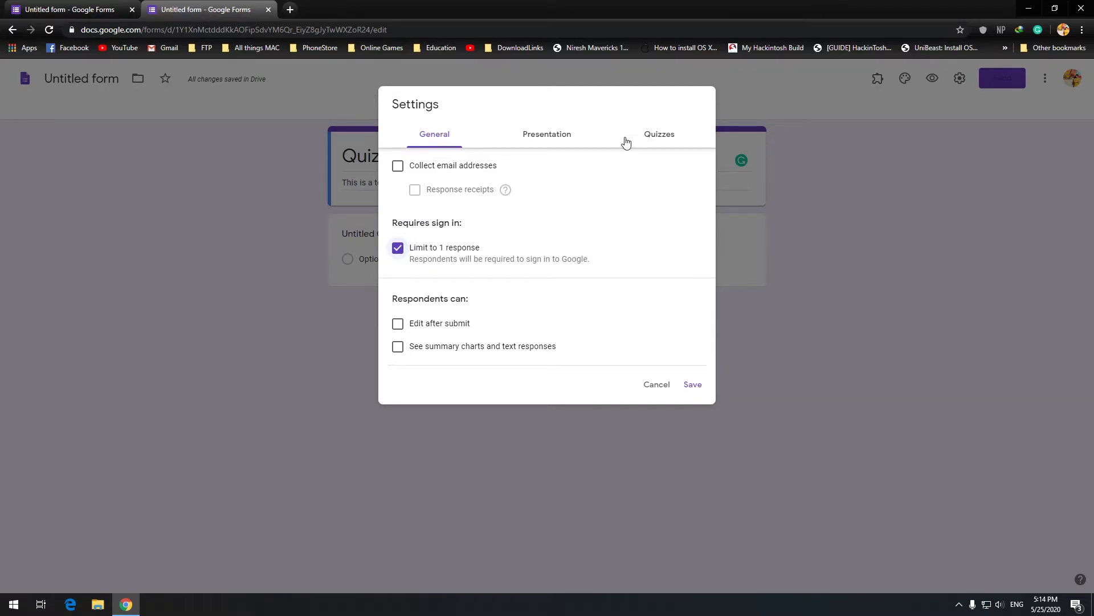
left_click(655, 138)
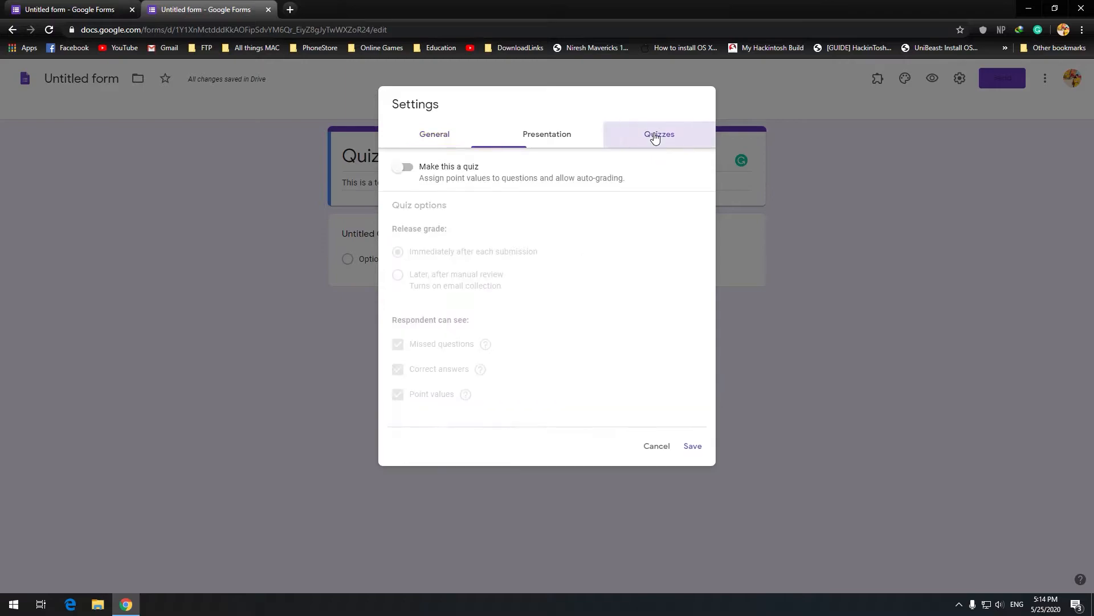
left_click(403, 167)
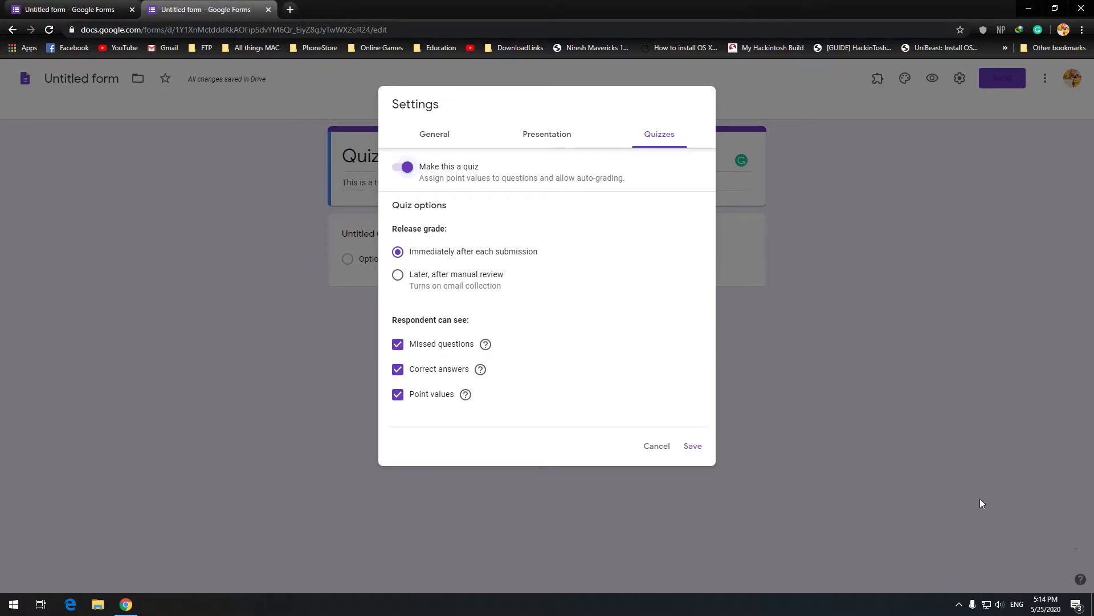
left_click(959, 604)
right_click(925, 580)
left_click(931, 570)
left_click(650, 280)
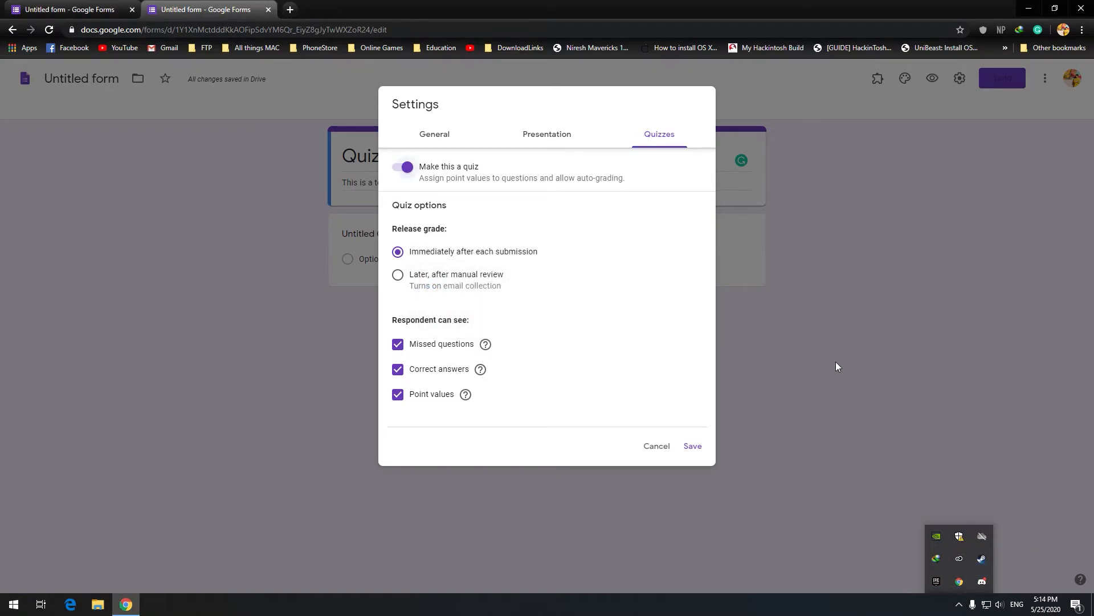
Step: Set the quiz grades to be released later, after manual review, and save the settings
left_click(652, 390)
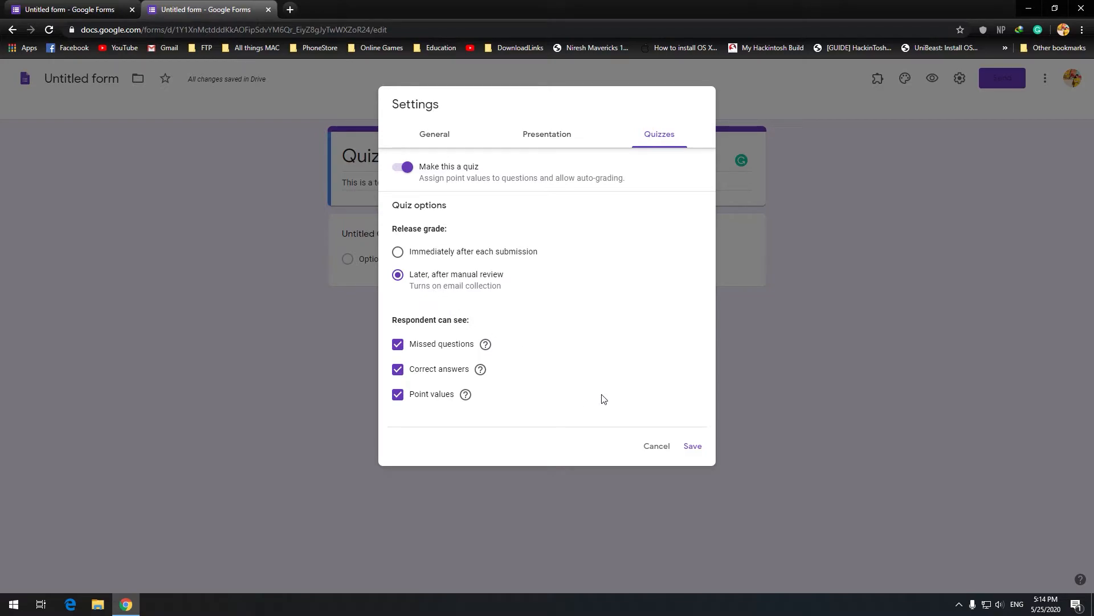
left_click(698, 450)
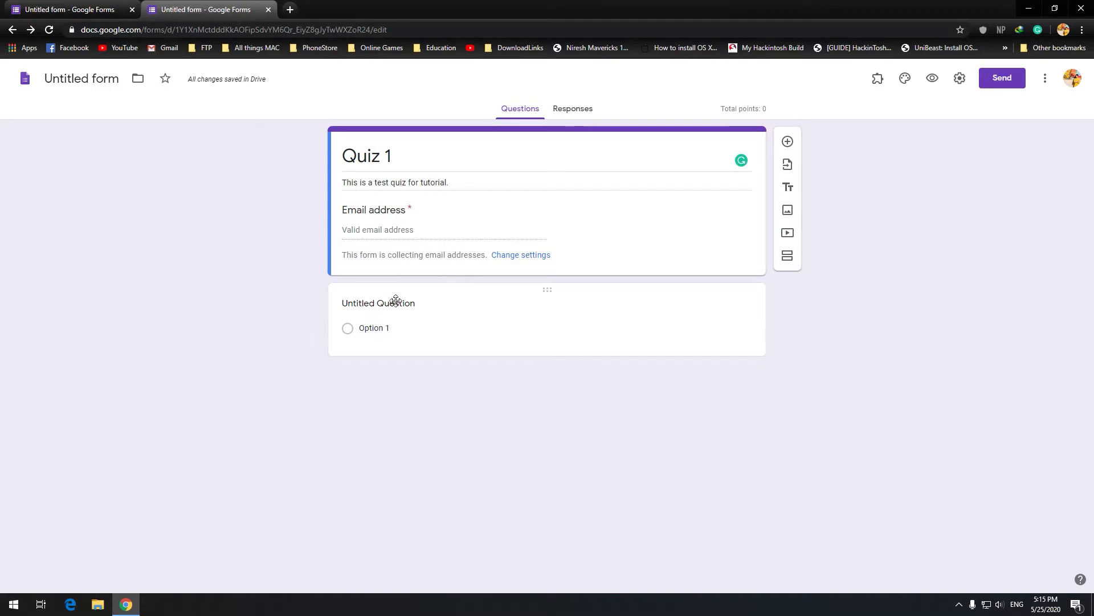
Step: Name the untitled multiple choice question "Question 1" and extend its choices to Option 1 through Option 4
left_click(478, 322)
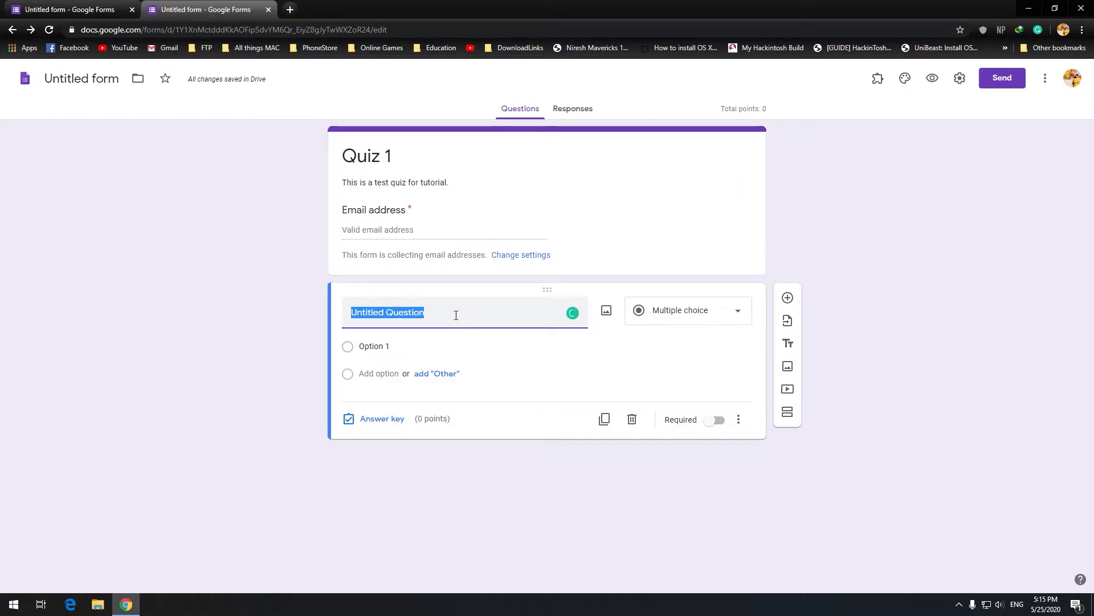
type("Question 1")
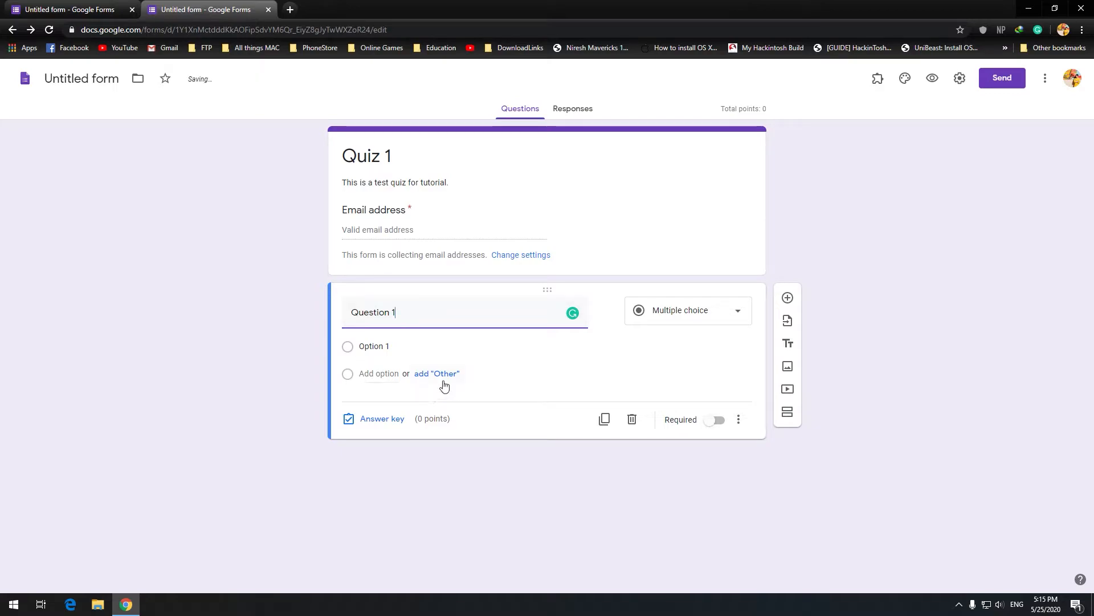
left_click(368, 374)
left_click(380, 400)
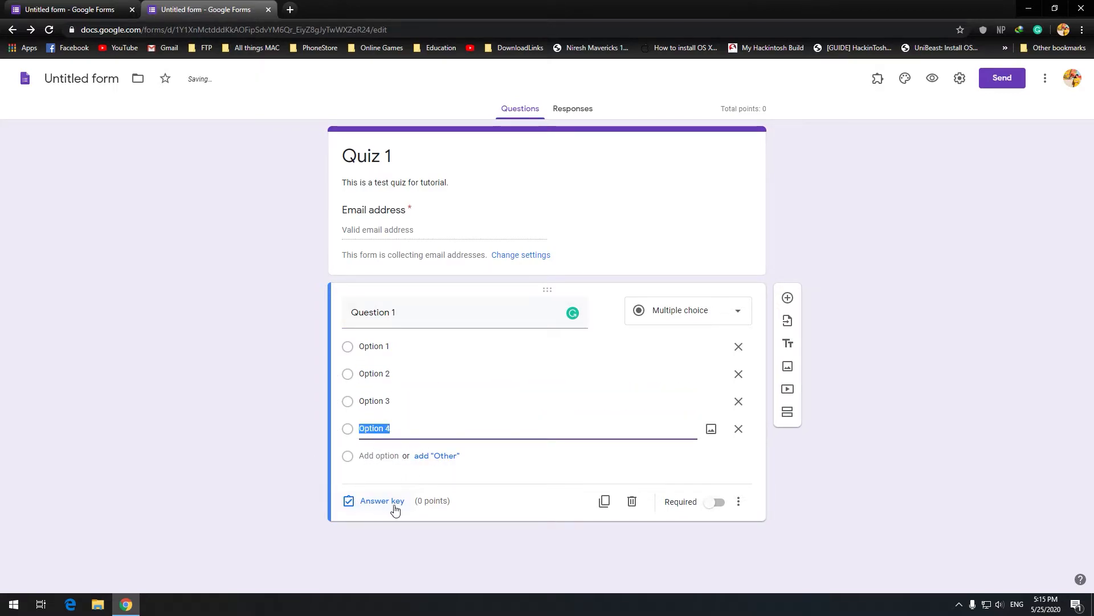
Step: In Question 1's answer key, assign 5 points and mark Option 2 as the correct answer
left_click(353, 507)
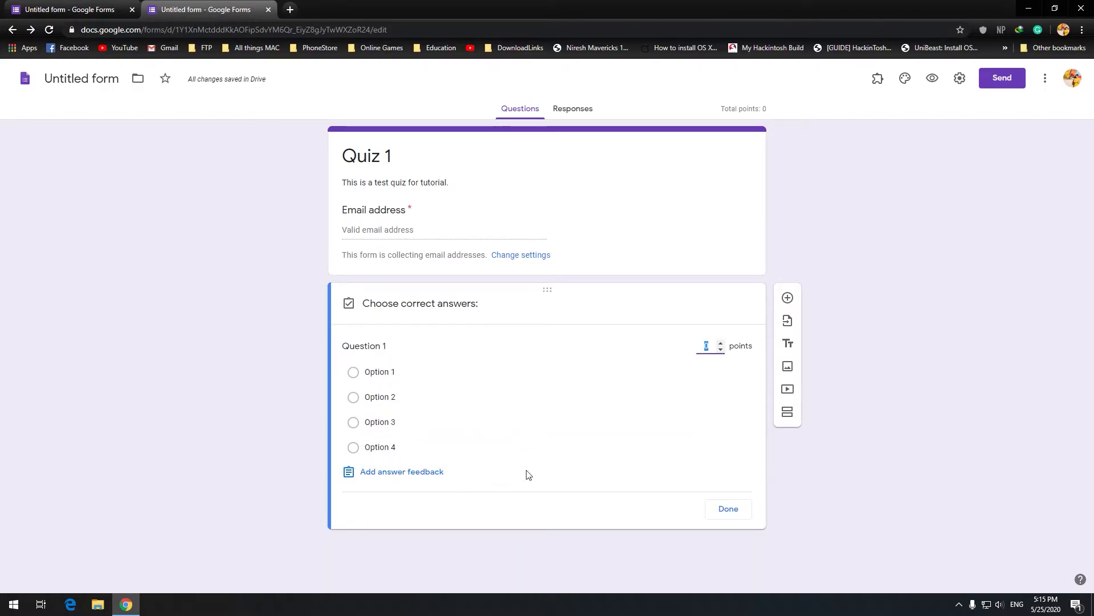
left_click(713, 346)
left_click_drag(713, 346, 652, 346)
type("5")
left_click(376, 399)
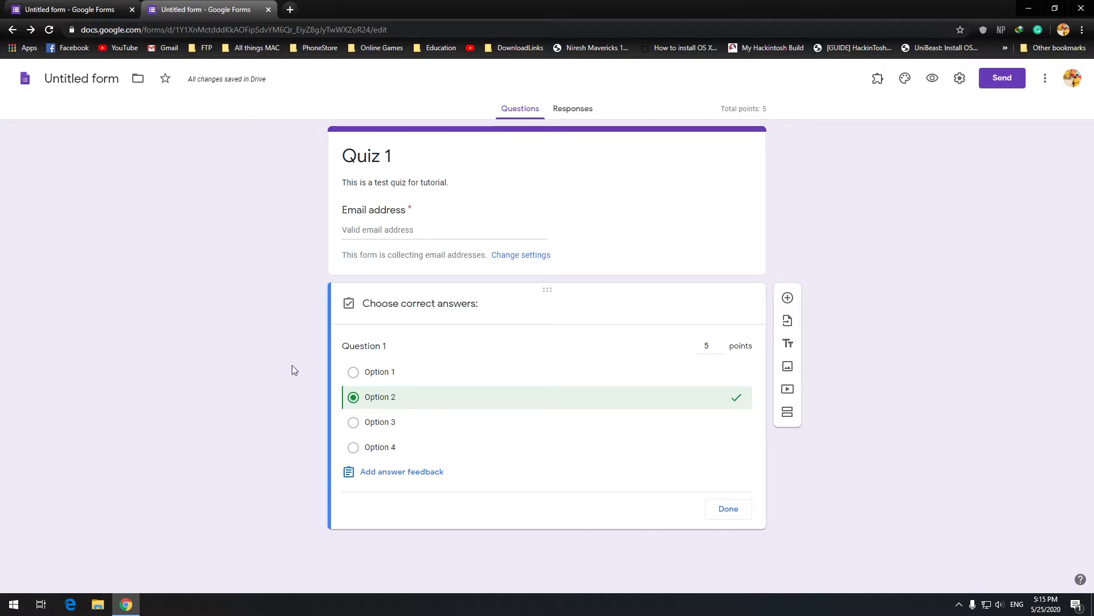
left_click(729, 509)
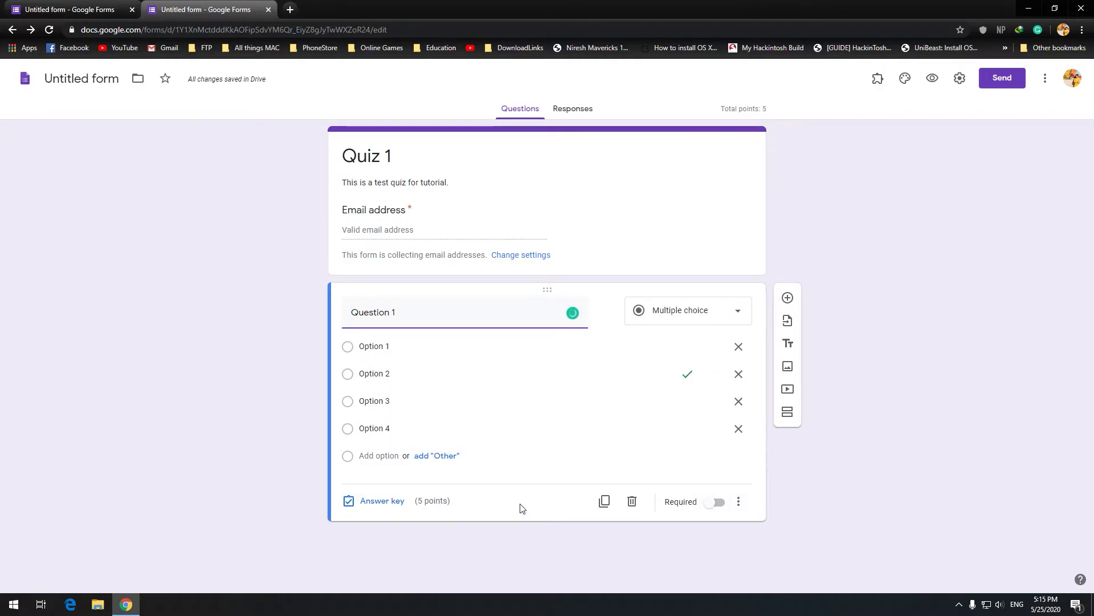
Step: Add a checkboxes question named "Question 2" with four choices, Option 1 through Option 4
left_click(788, 298)
left_click(701, 436)
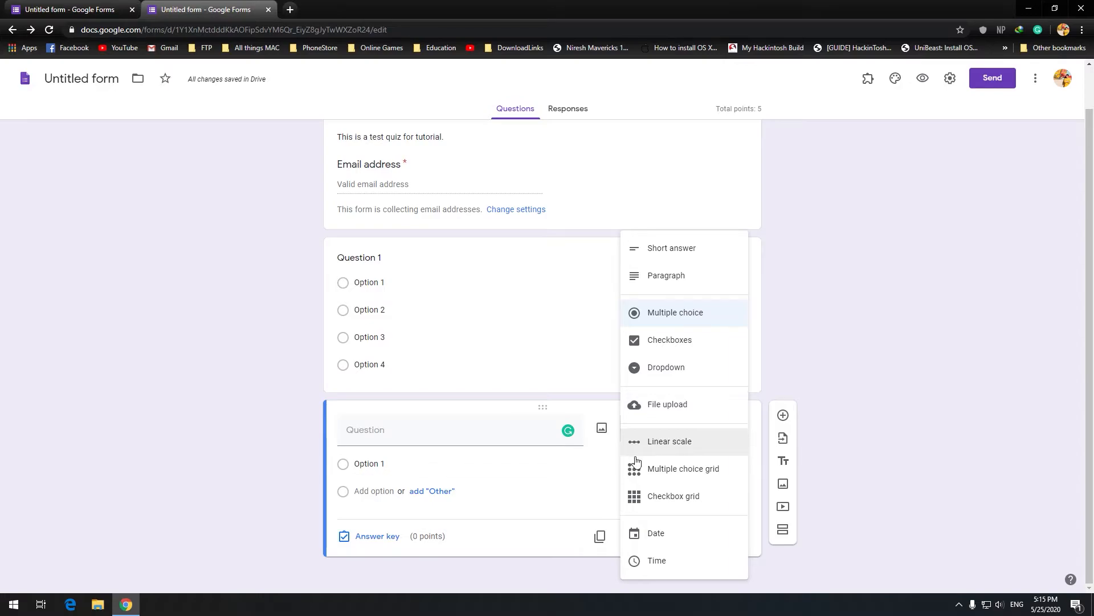
left_click(702, 351)
left_click(422, 431)
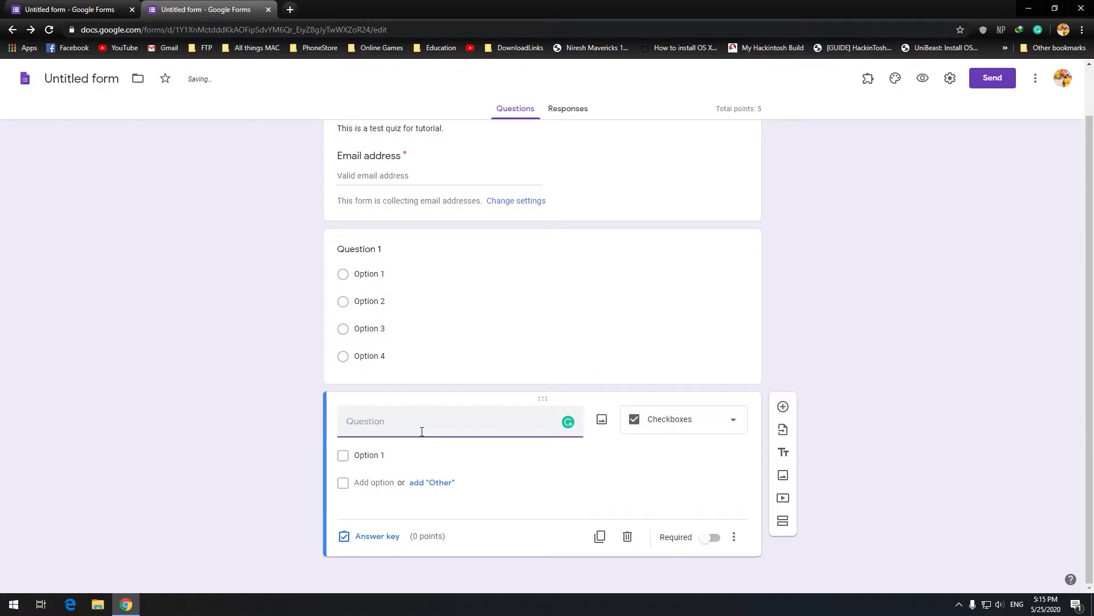
type("Ques")
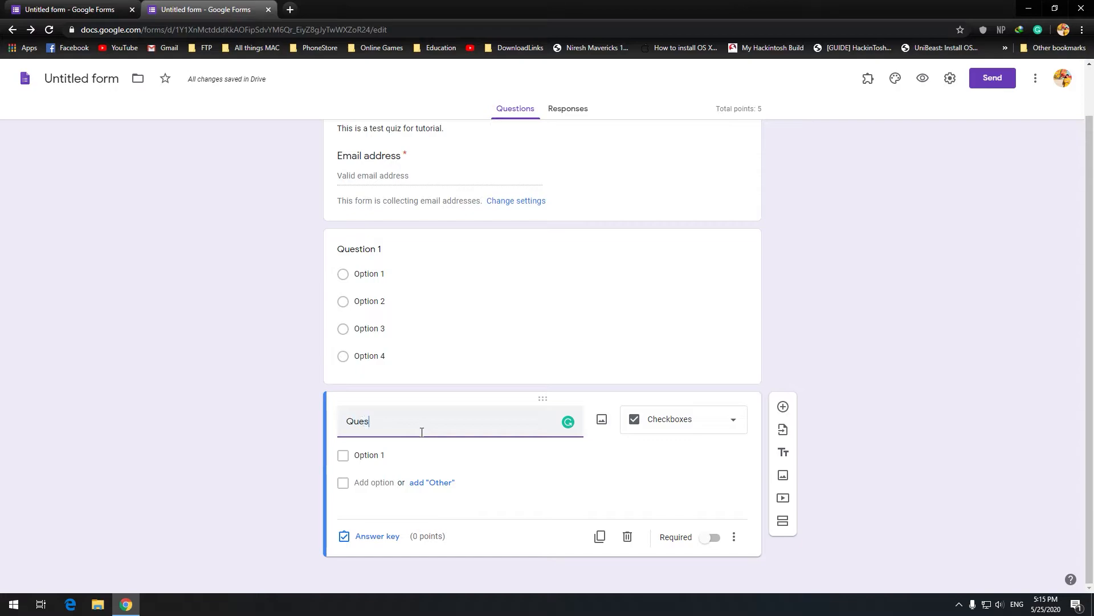
type("tion 2")
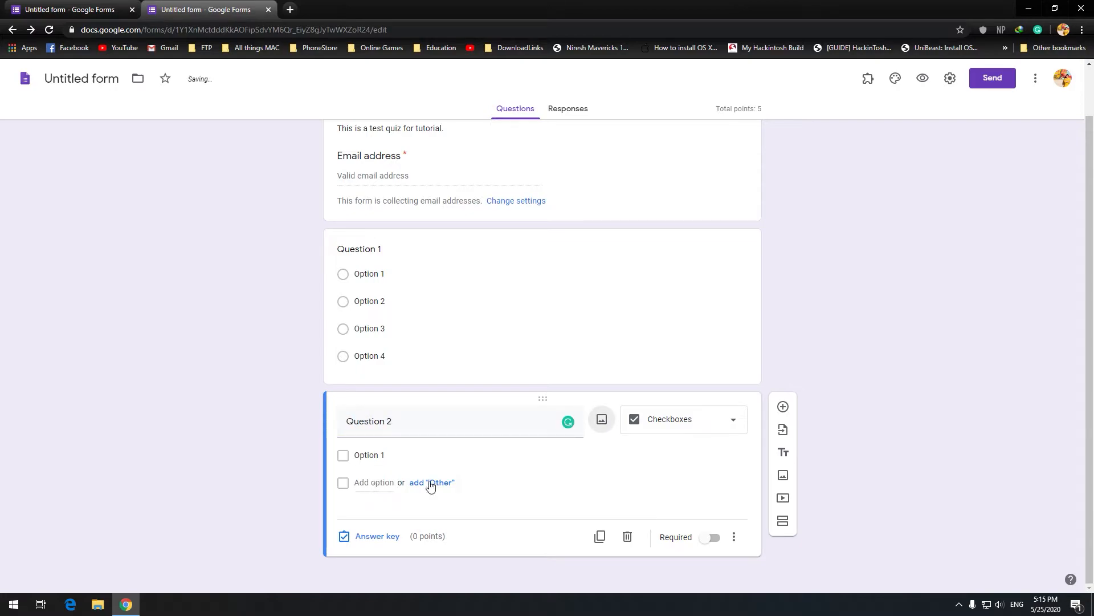
left_click(374, 482)
left_click(375, 511)
left_click(373, 537)
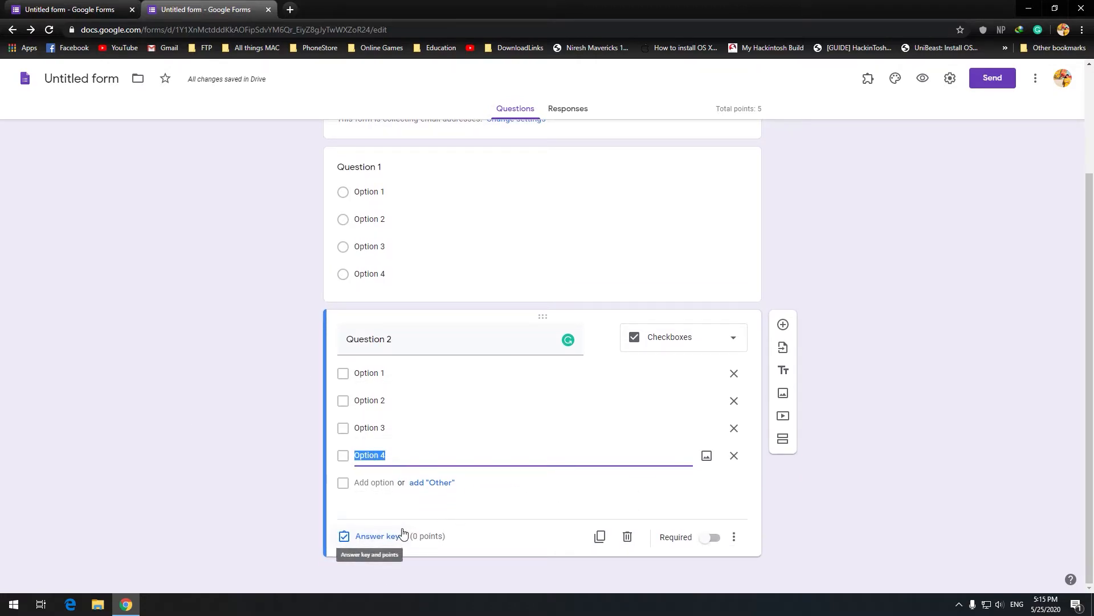
Step: In Question 2's answer key, mark Option 2 and Option 3 as correct and assign 2 points
left_click(403, 533)
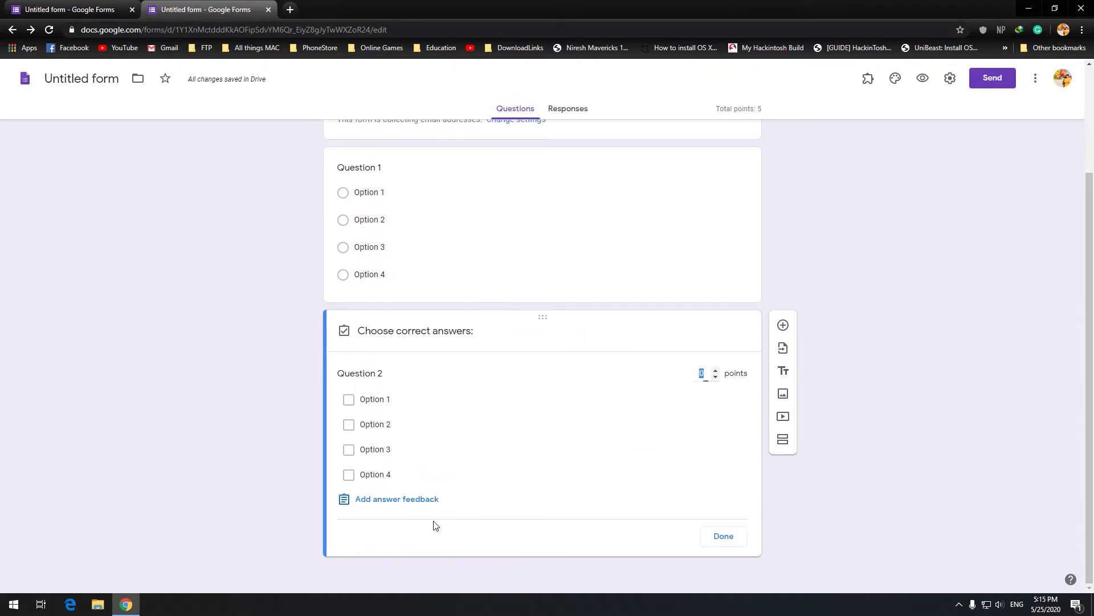
left_click(368, 434)
left_click(369, 451)
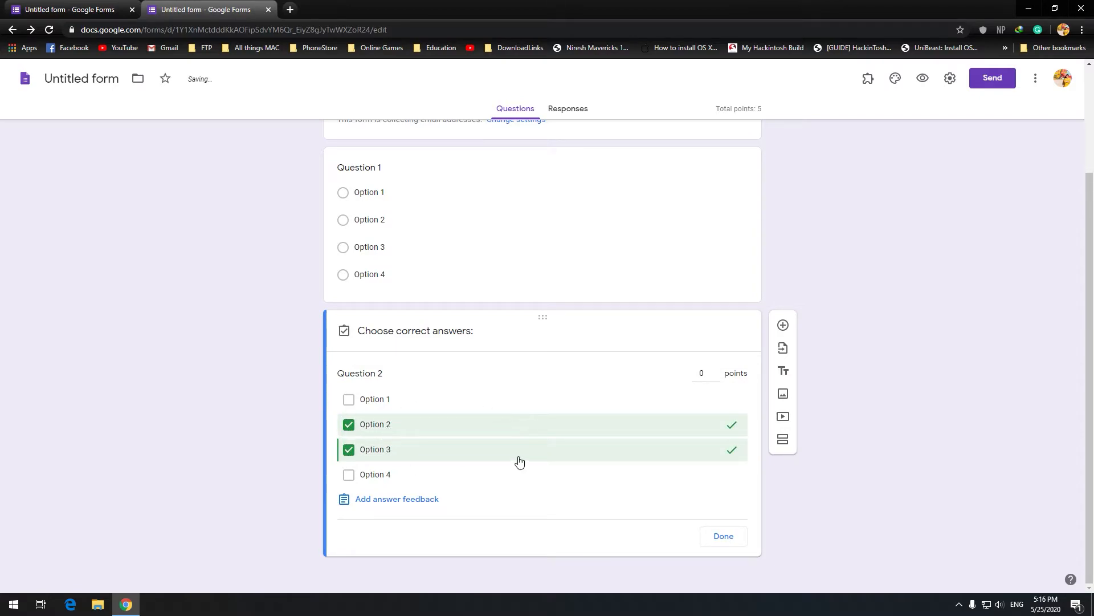
double_click(702, 374)
type("2")
left_click(737, 532)
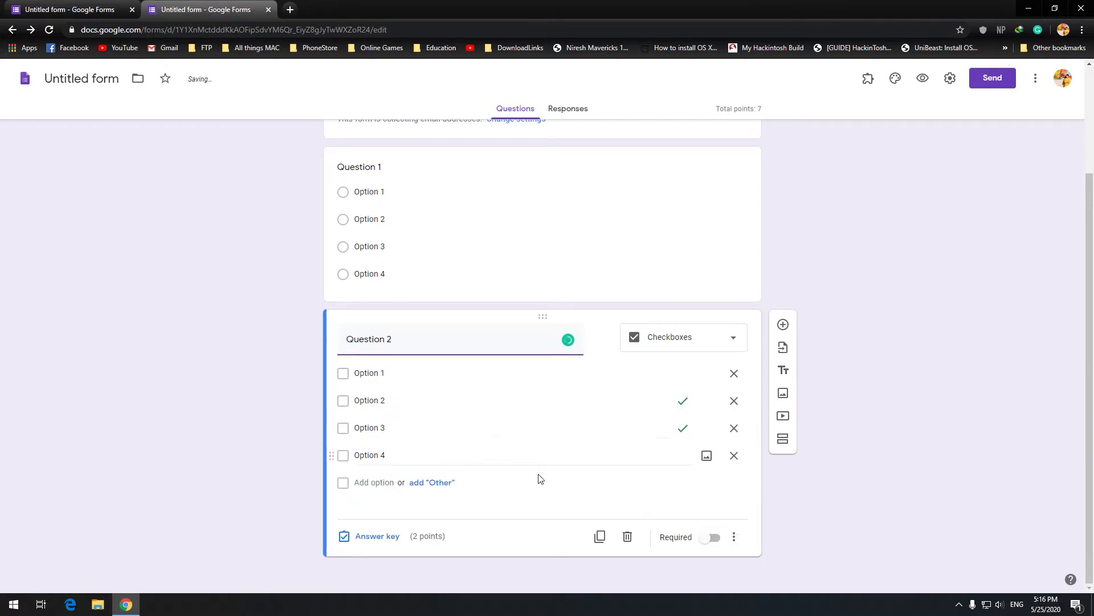
Step: Make Question 1 a required question
left_click(665, 249)
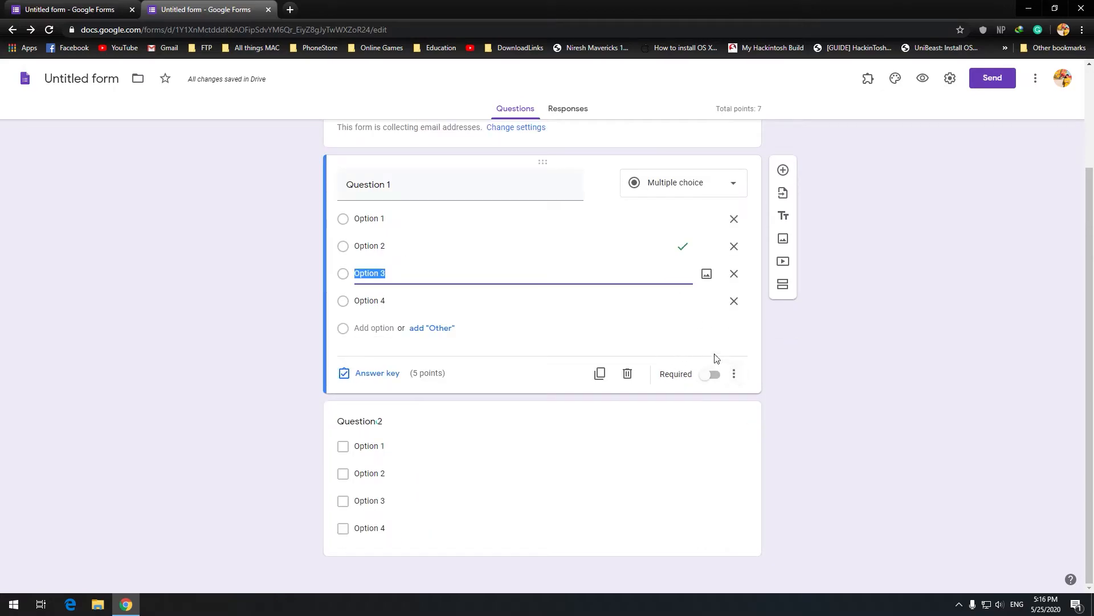
left_click(692, 501)
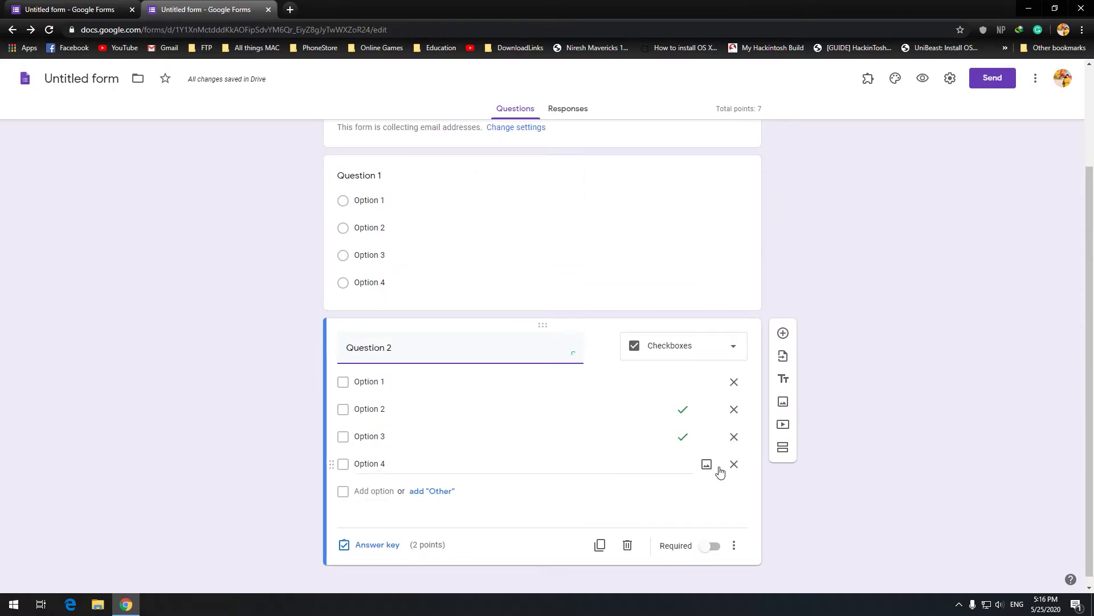
left_click(675, 278)
left_click(710, 375)
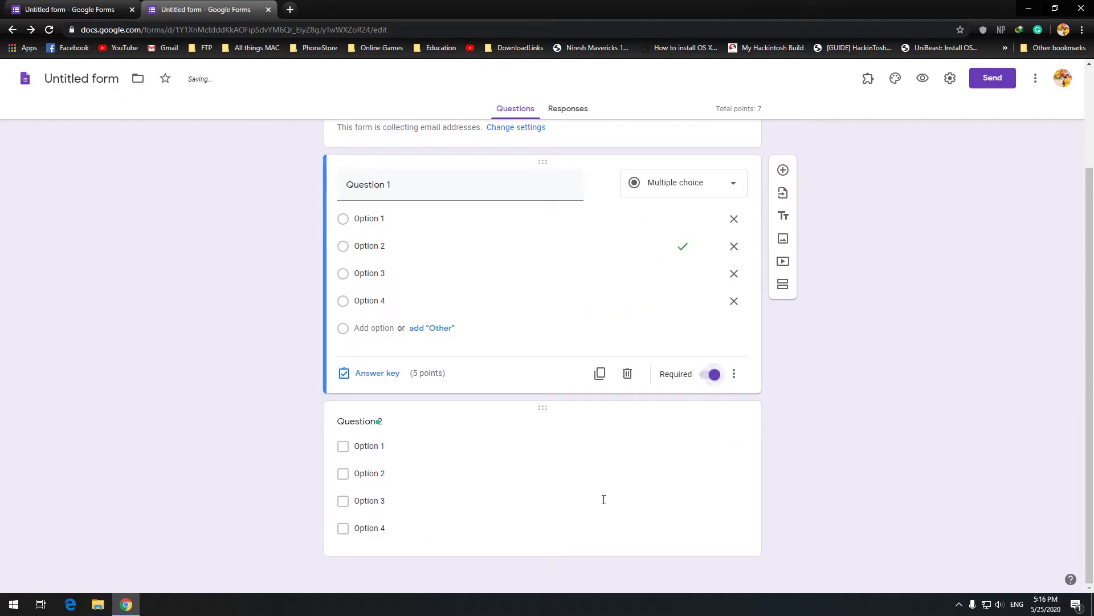
Step: Open the form's sending options, choose sharing by link, and shorten the URL
left_click(579, 473)
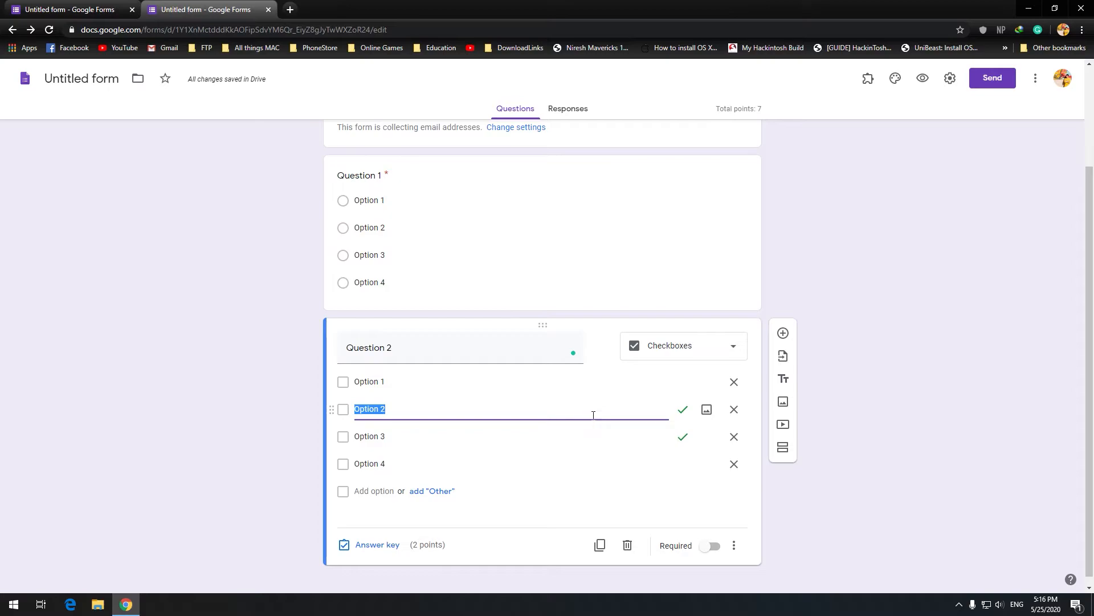
scroll(570, 342, "up", 3)
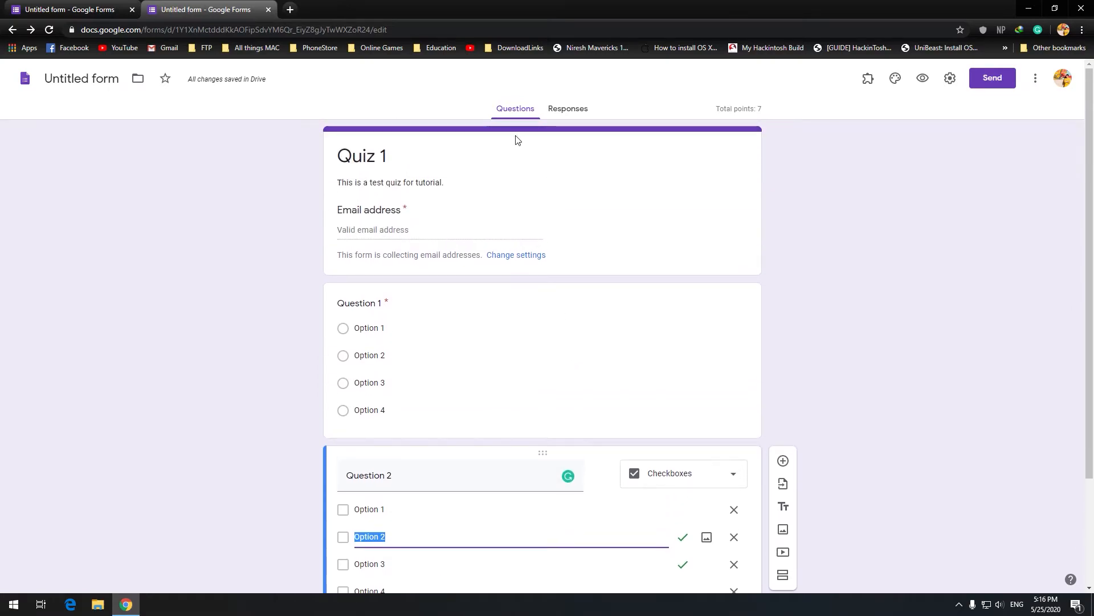
scroll(503, 212, "down", 2)
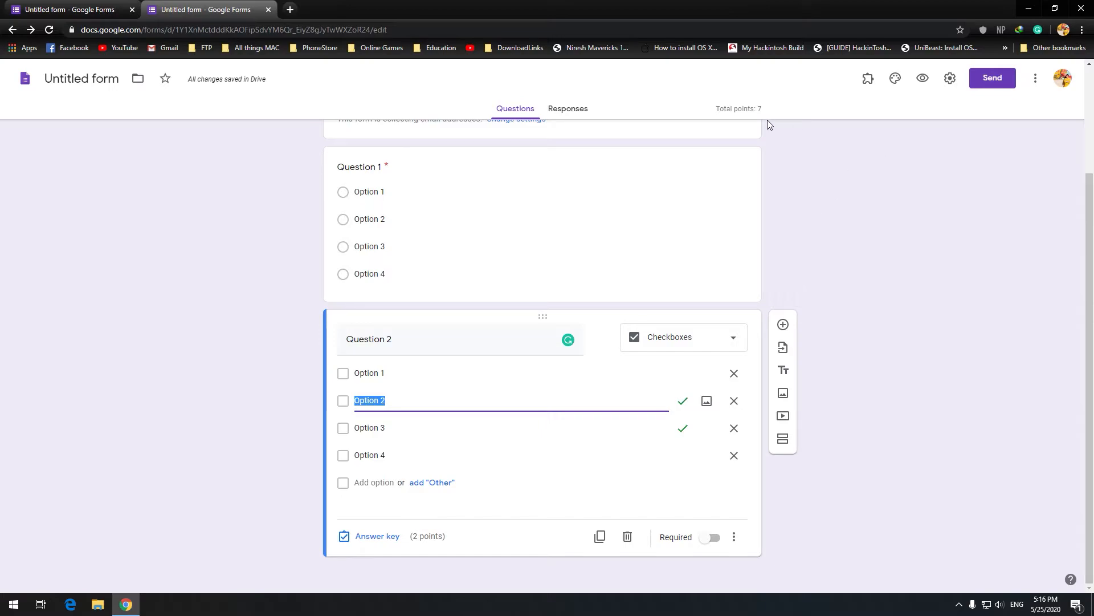
left_click(1002, 79)
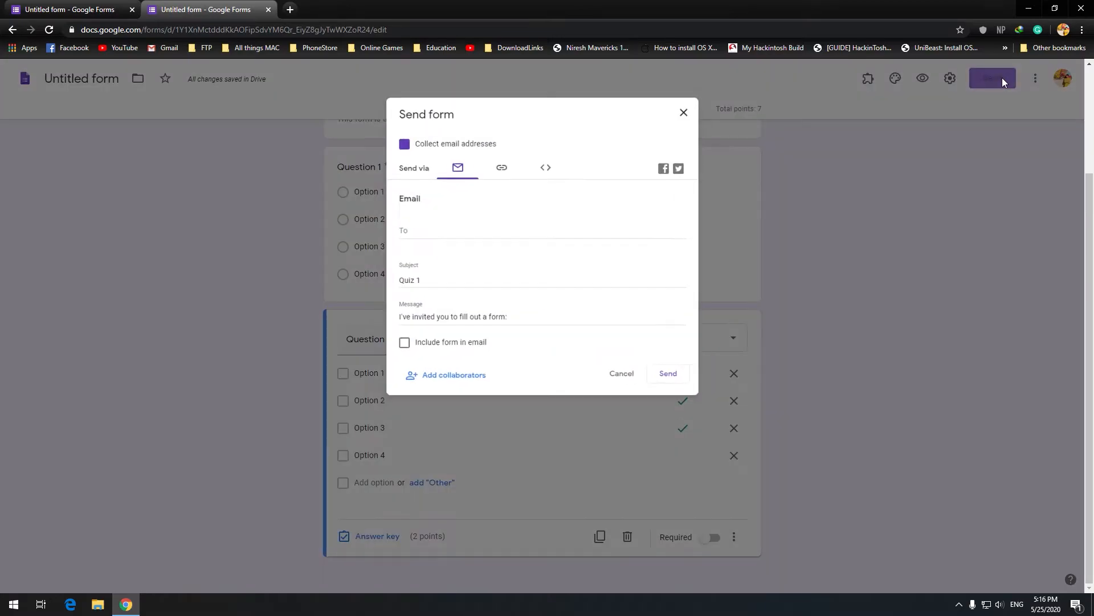
left_click(498, 161)
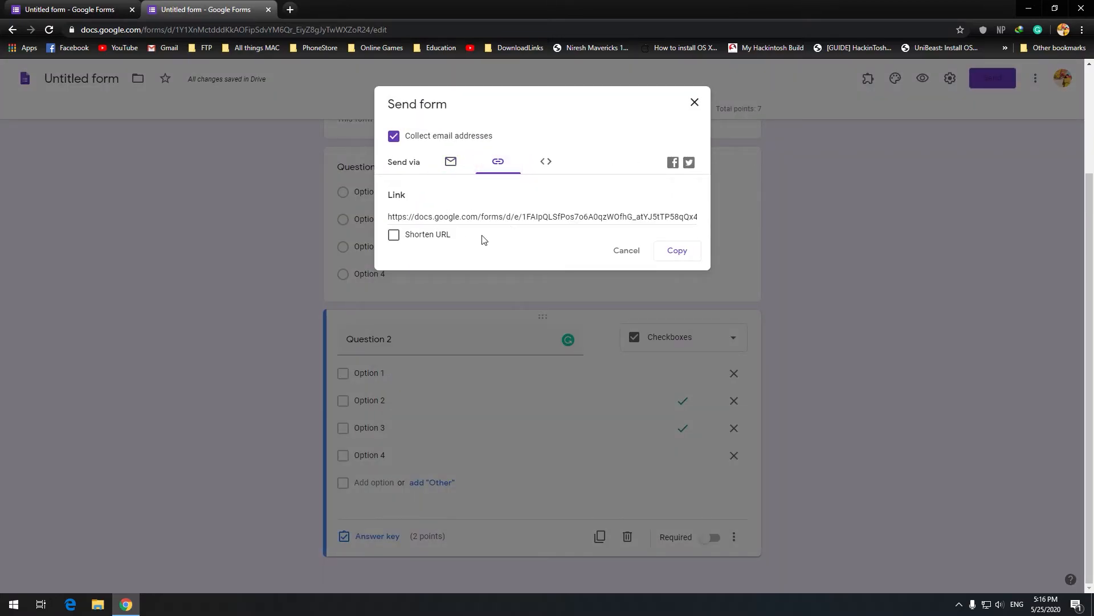
left_click(393, 236)
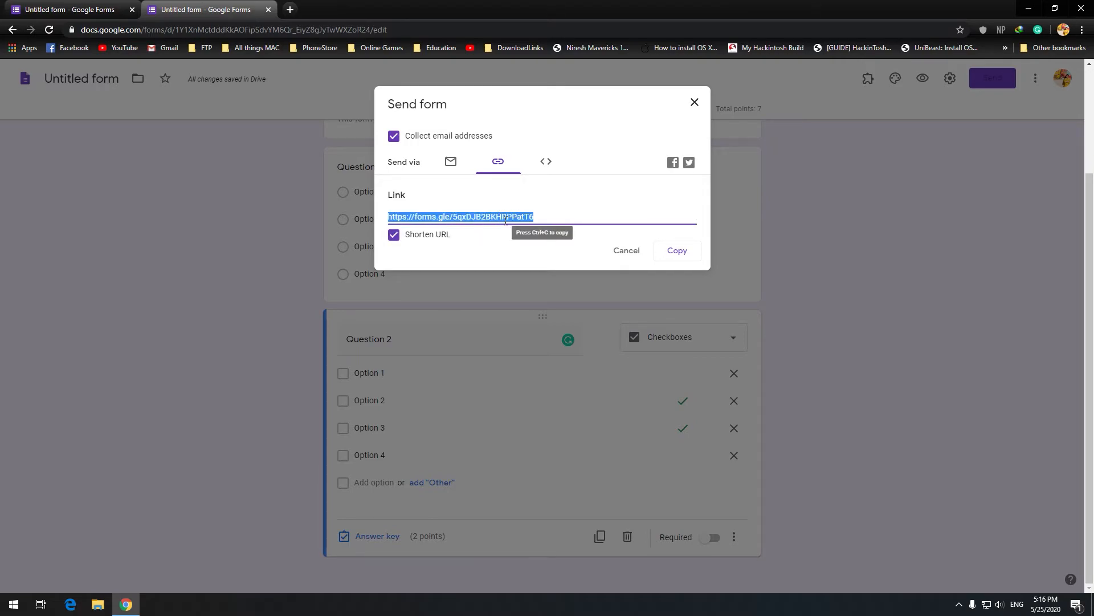
Step: Copy the form's shortened link and try to open it in a new incognito window
right_click(476, 216)
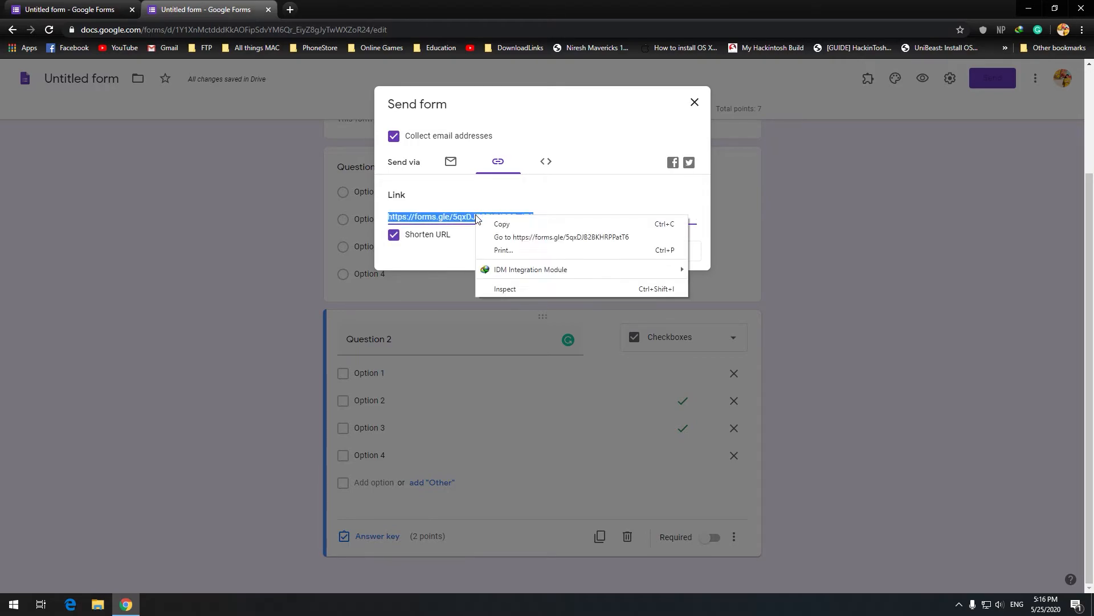
left_click(527, 227)
left_click(1082, 30)
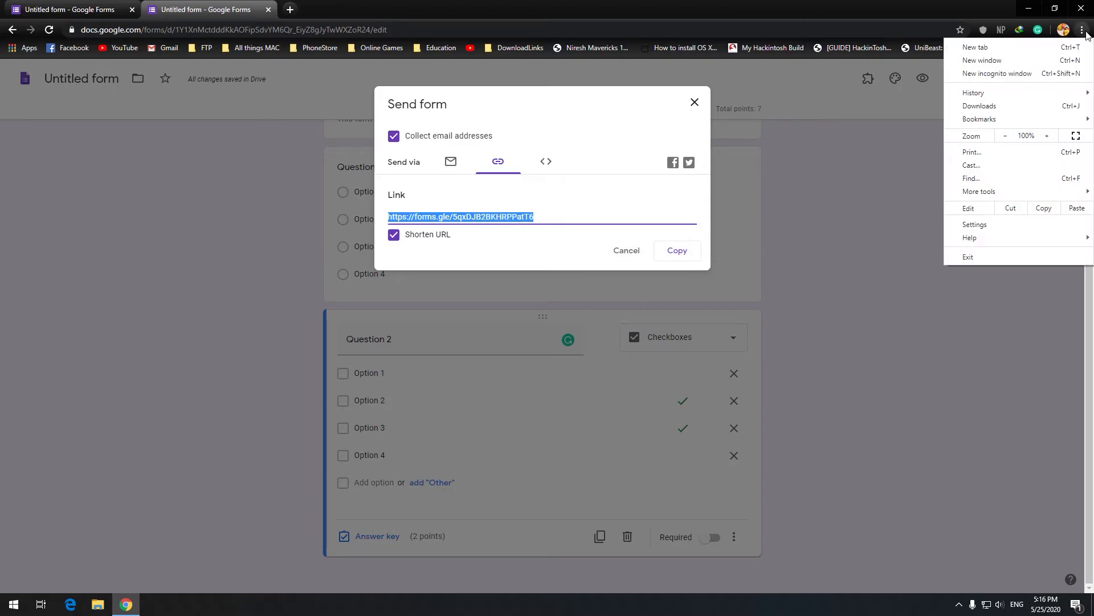
left_click(1003, 77)
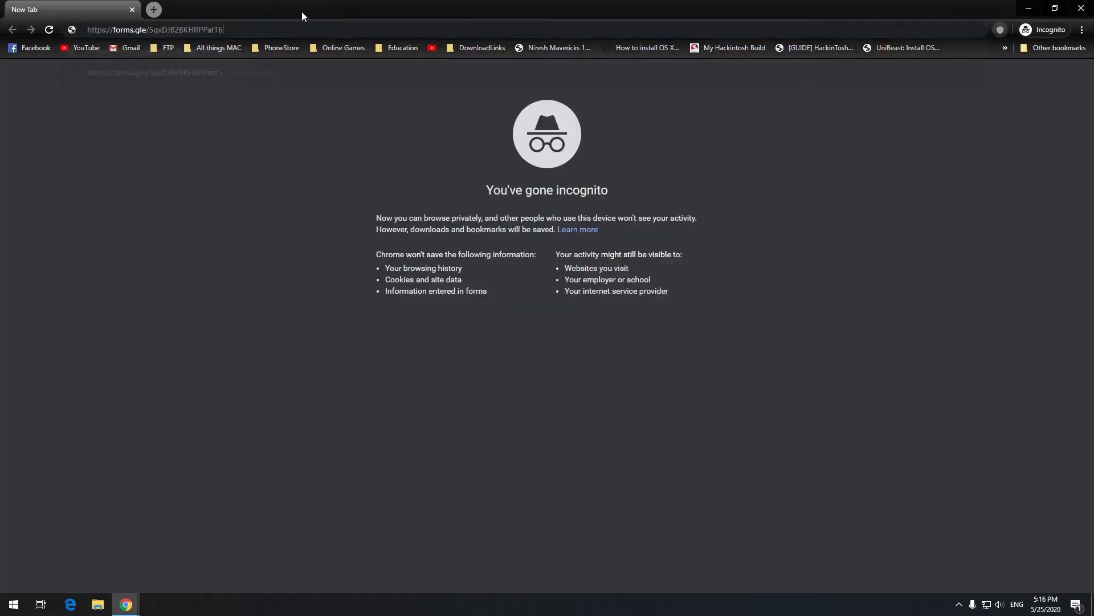
key("ctrl+v")
key("Return")
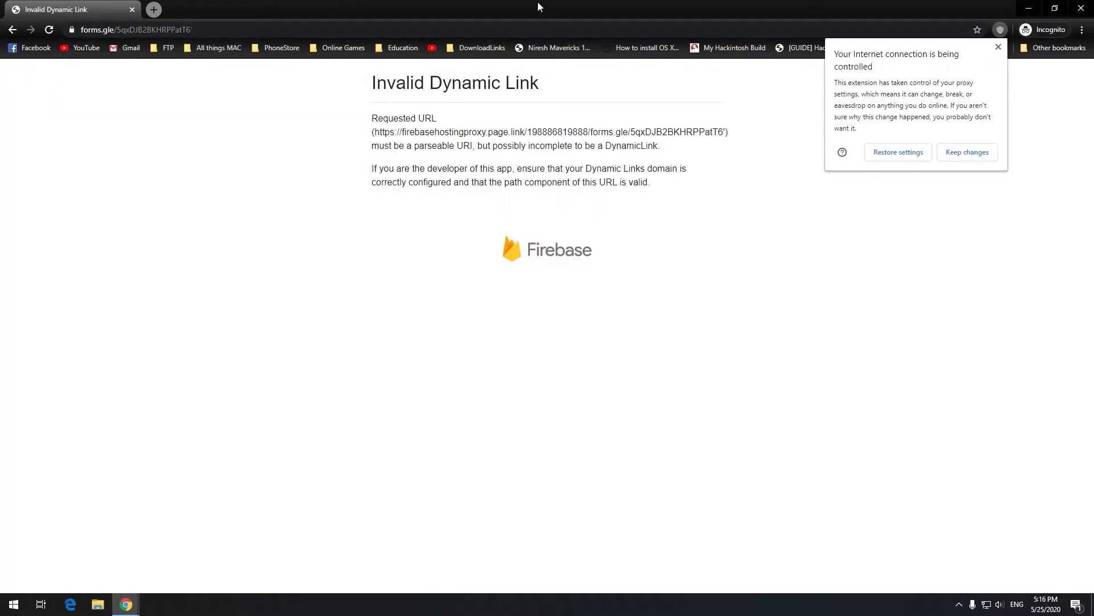
left_click_drag(539, 7, 532, 46)
left_click(807, 49)
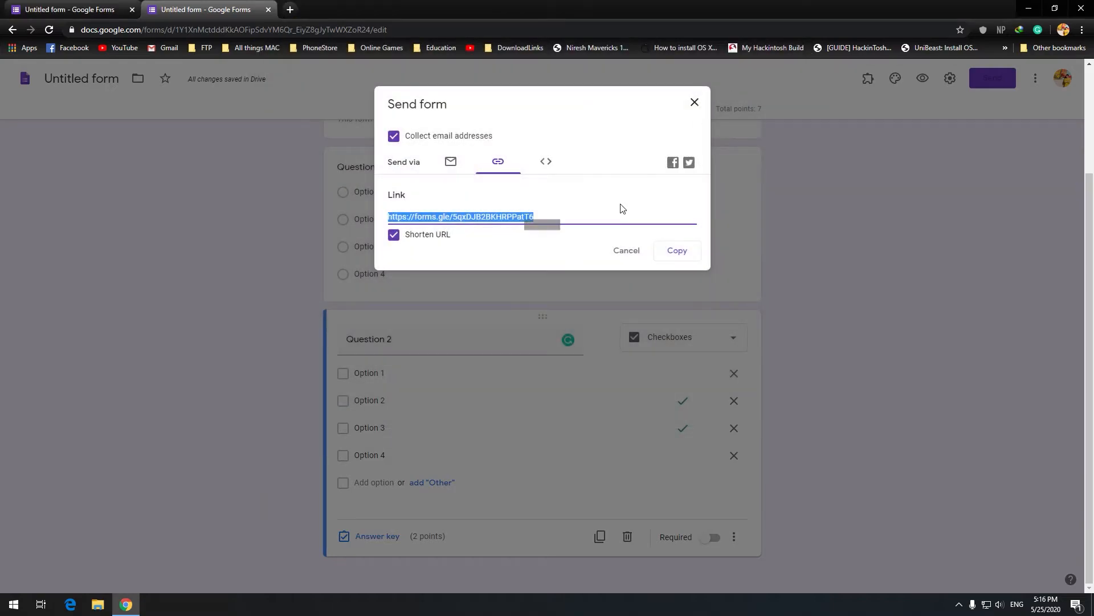
Step: Copy the form's shortened link again, close the sending options, and test the link in a new incognito window
left_click(680, 251)
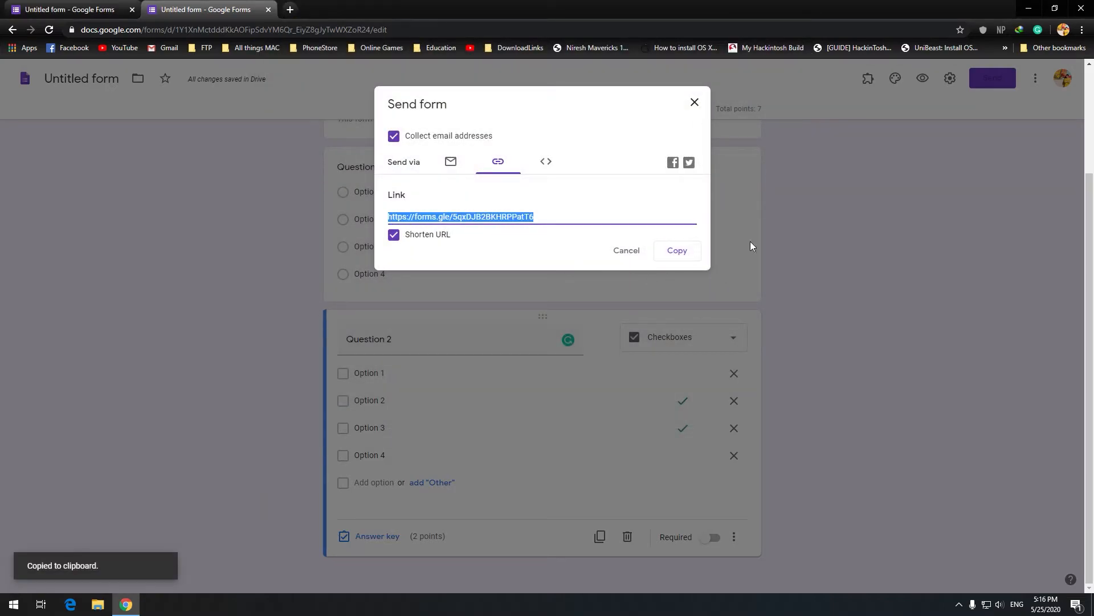
left_click(694, 102)
left_click(1082, 32)
left_click(981, 73)
key("ctrl+v")
key("Return")
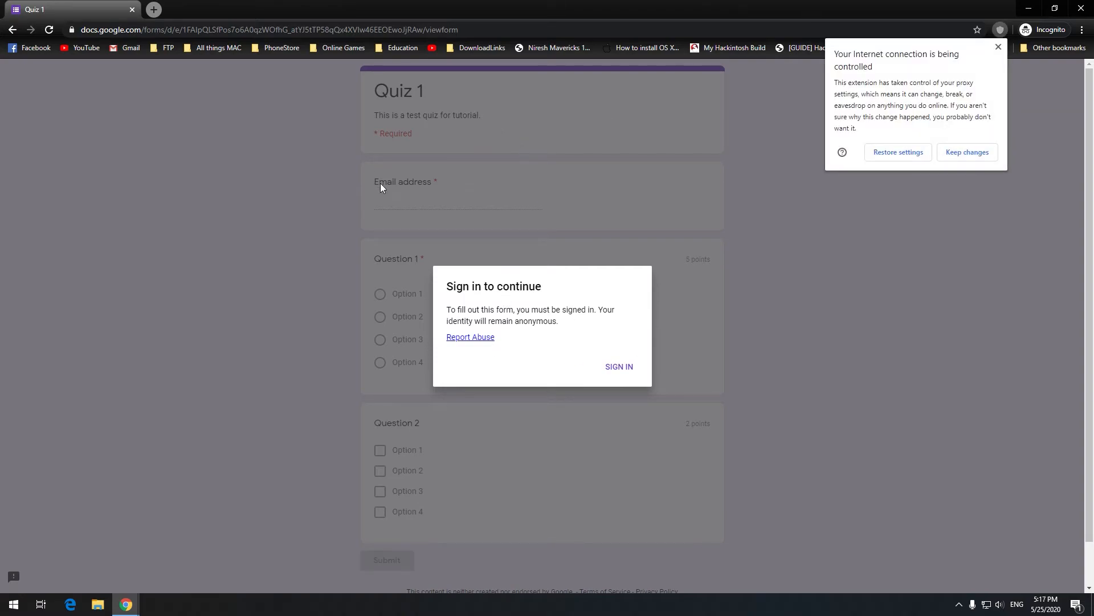
left_click_drag(445, 291, 545, 285)
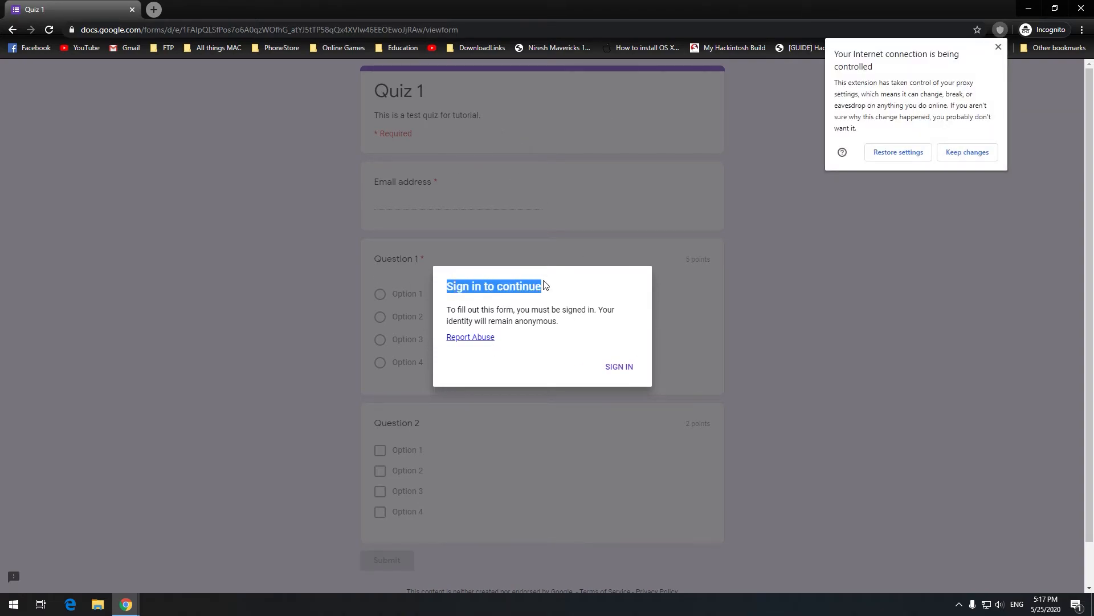
left_click_drag(560, 322, 449, 311)
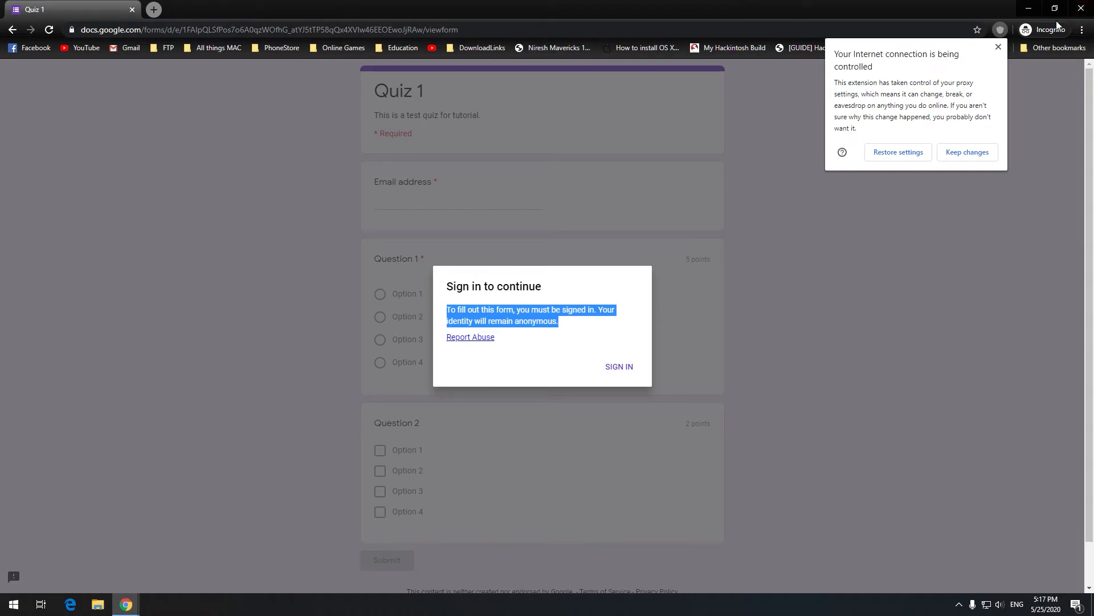
left_click(1091, 13)
Step: Open the copied form link in a new tab of the regular window and fill in the respondent's email address
left_click(292, 9)
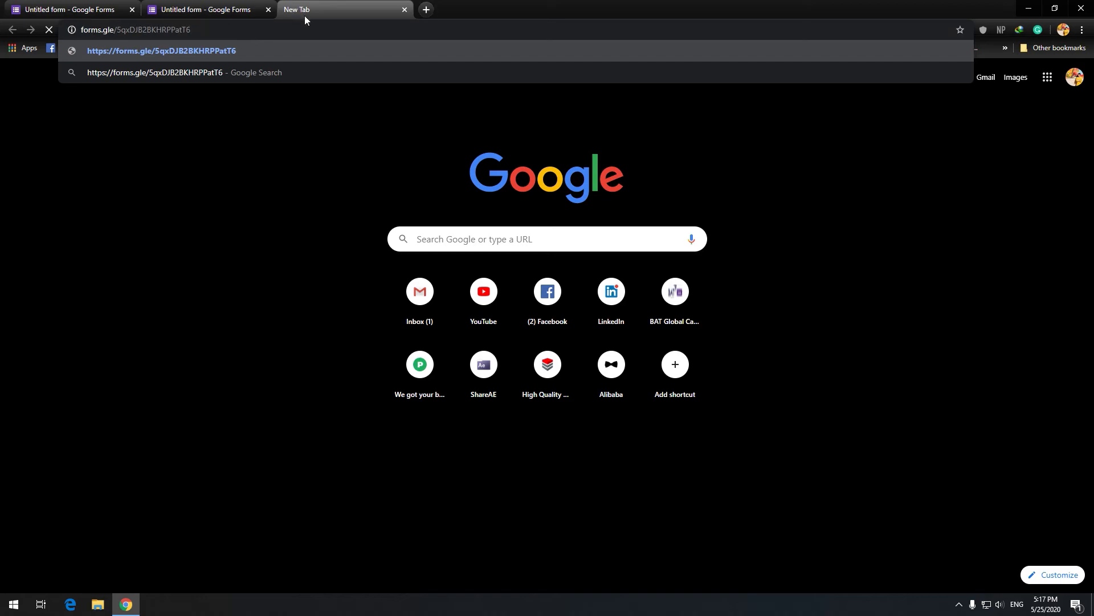
key("Return")
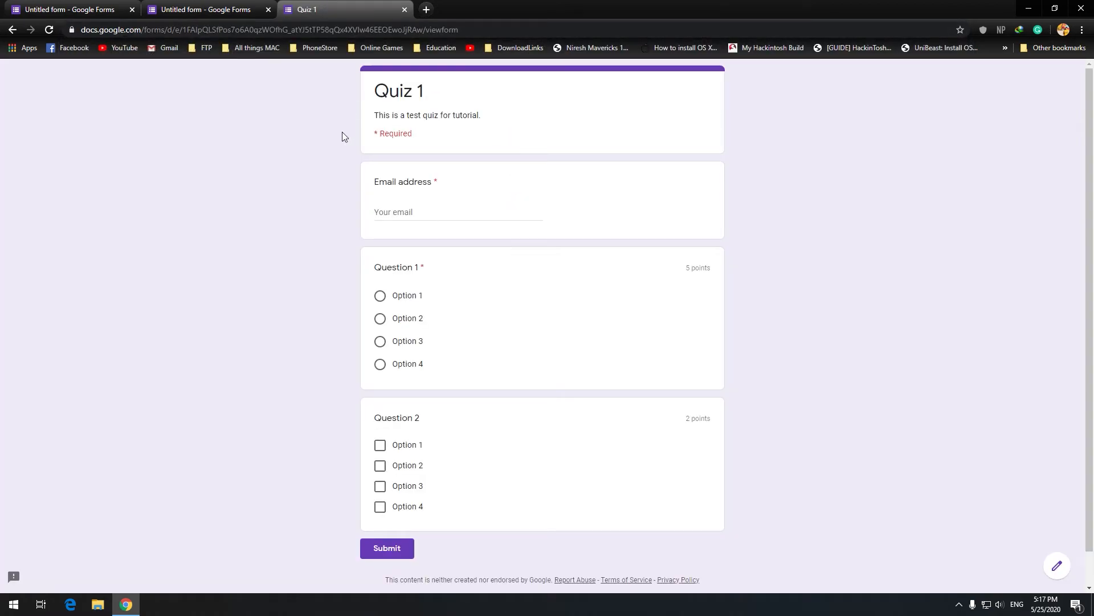
left_click(409, 210)
left_click(425, 235)
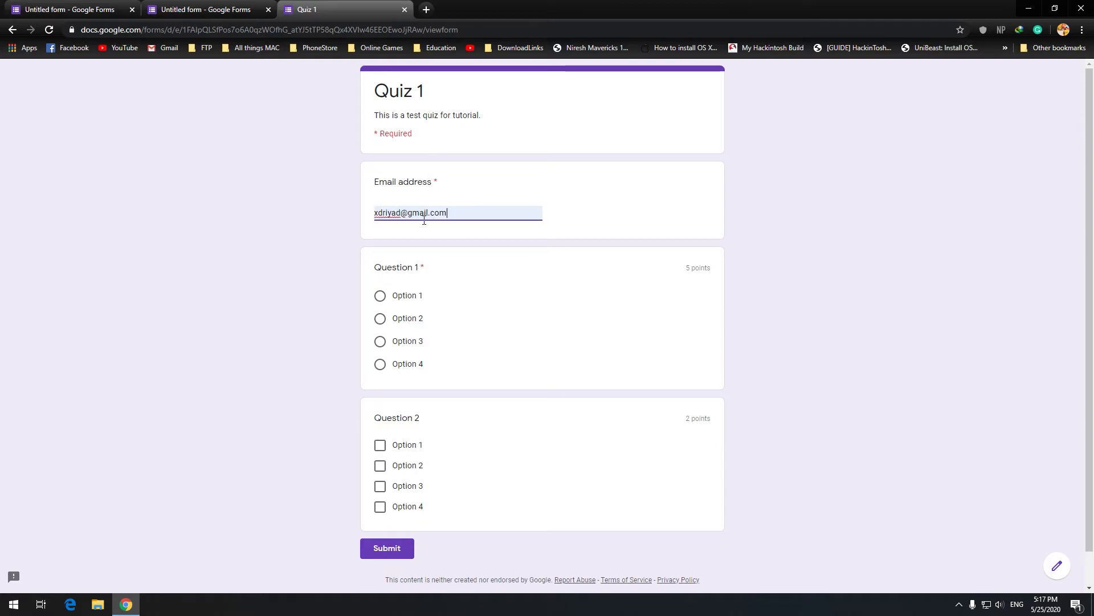
Step: Answer Question 1 with Option 2 and Question 2 with Option 2 and Option 3, then submit the quiz and close its tab
left_click(406, 318)
left_click(398, 465)
left_click(387, 489)
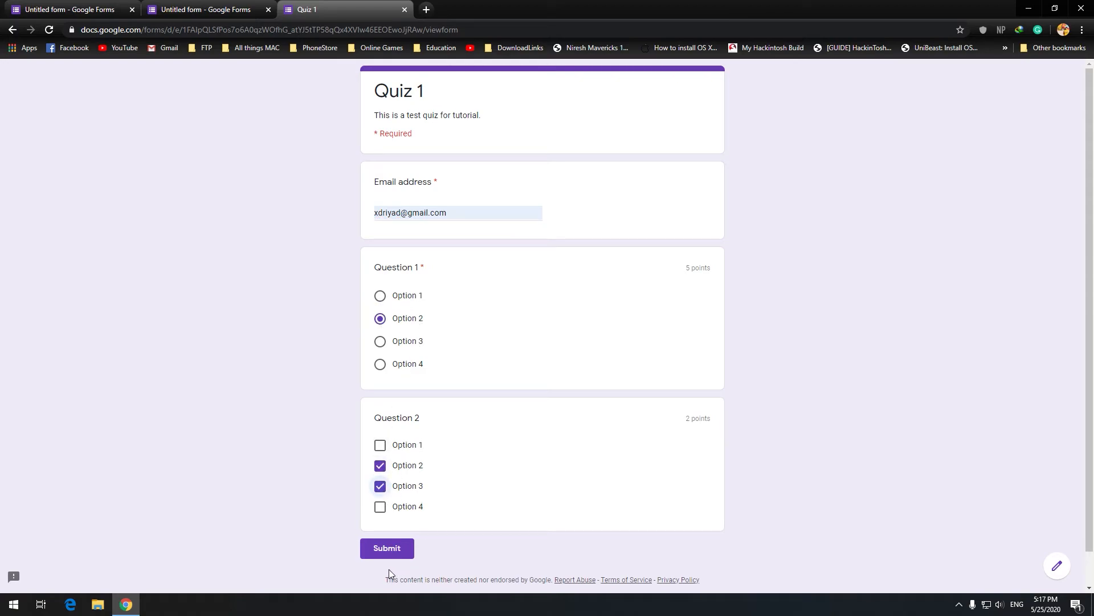
left_click(382, 548)
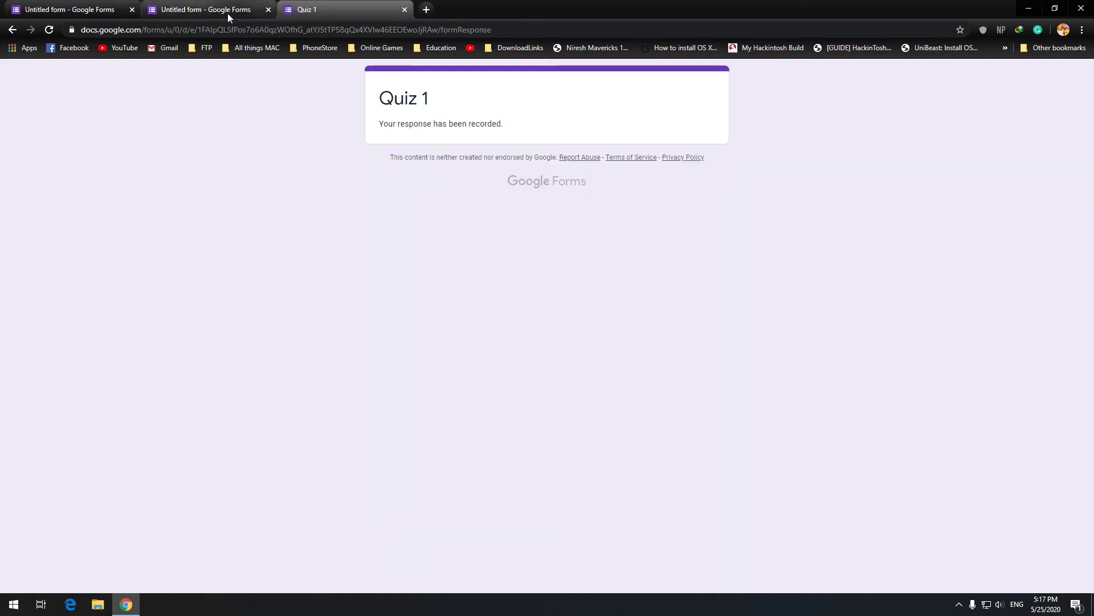
left_click_drag(382, 126, 507, 122)
left_click(510, 125)
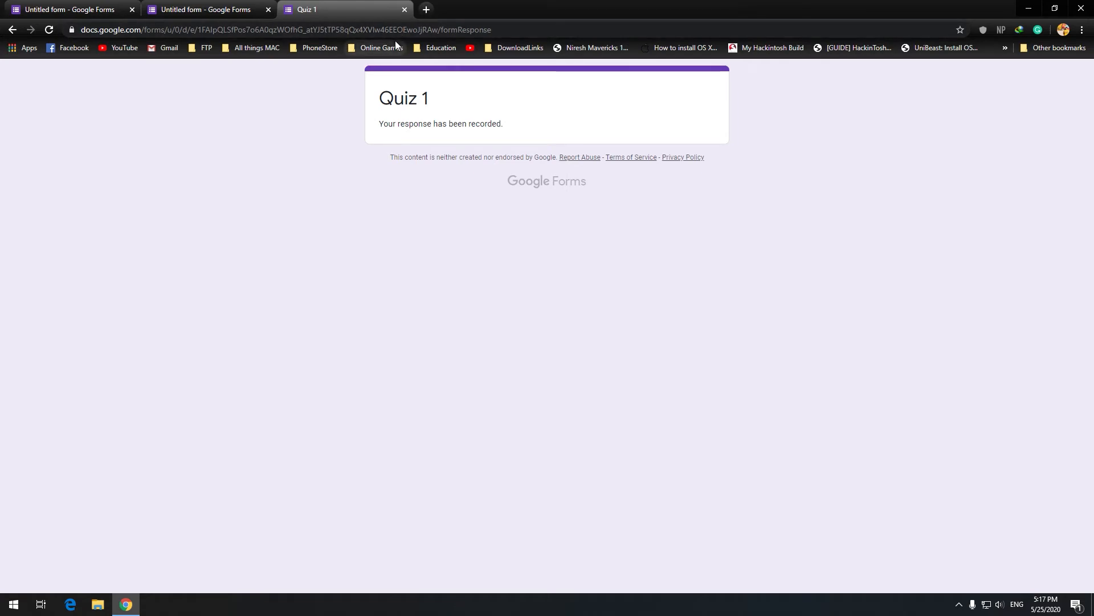
left_click(404, 10)
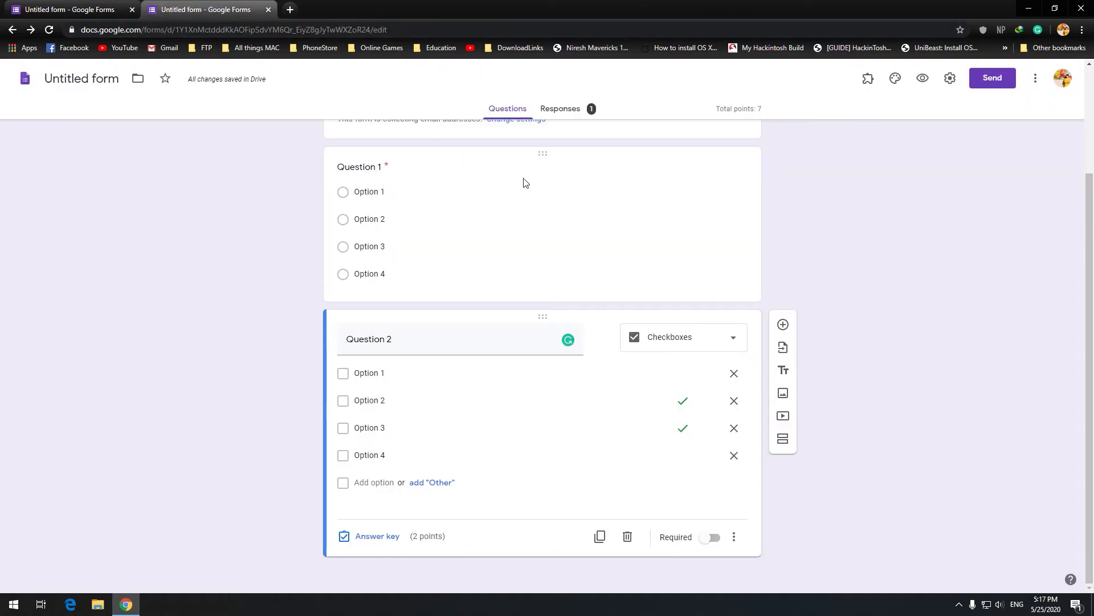
Step: Open the form's responses and examine the summary's insights, scores and answer charts for each question
scroll(509, 176, "up", 3)
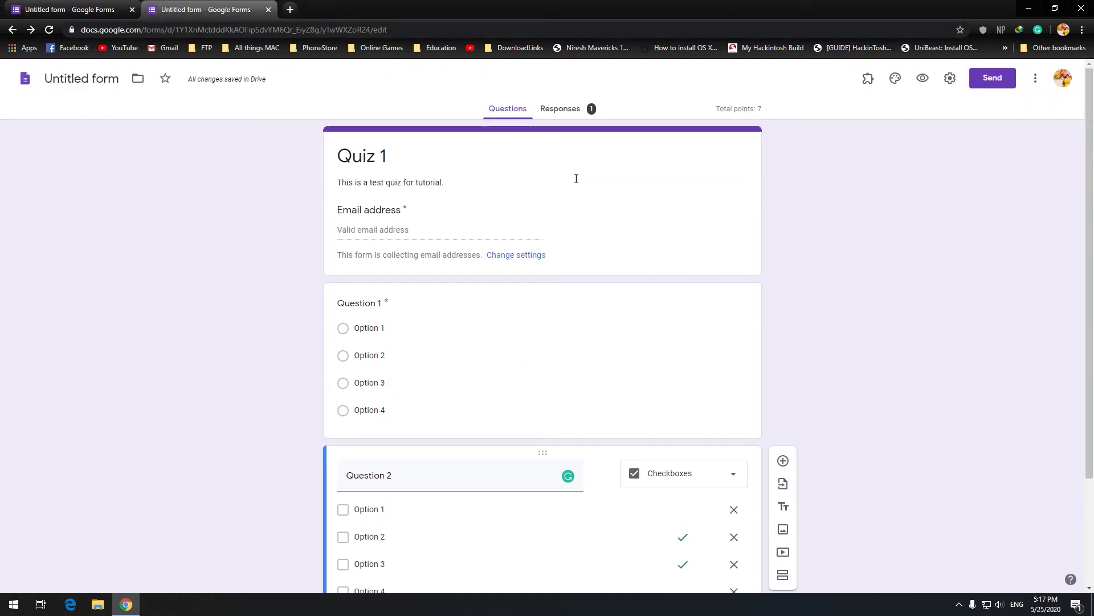
left_click(573, 108)
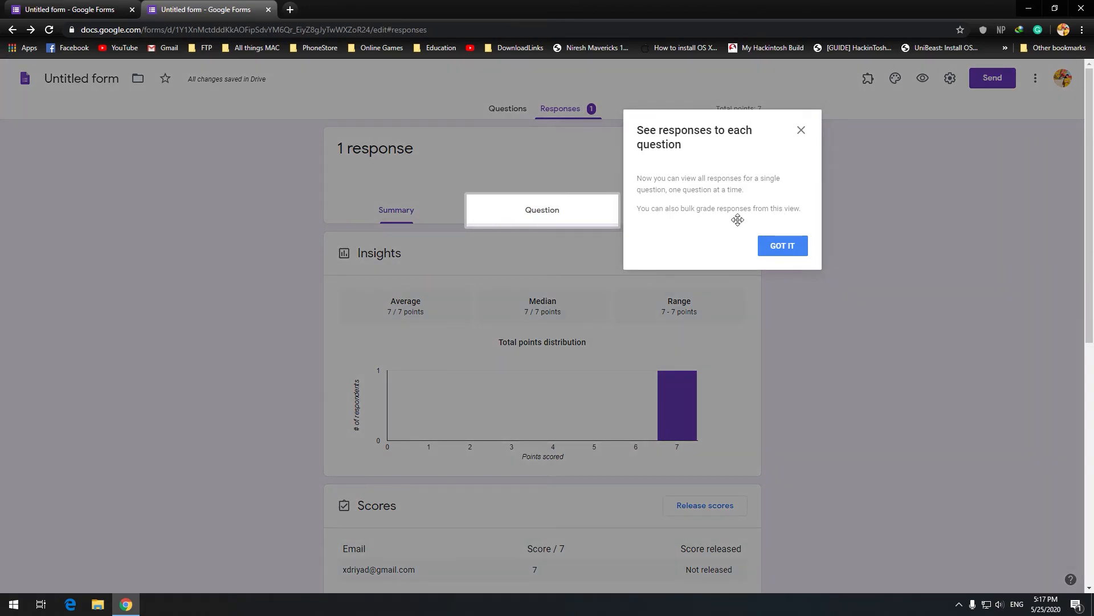
left_click(765, 245)
scroll(678, 312, "down", 2)
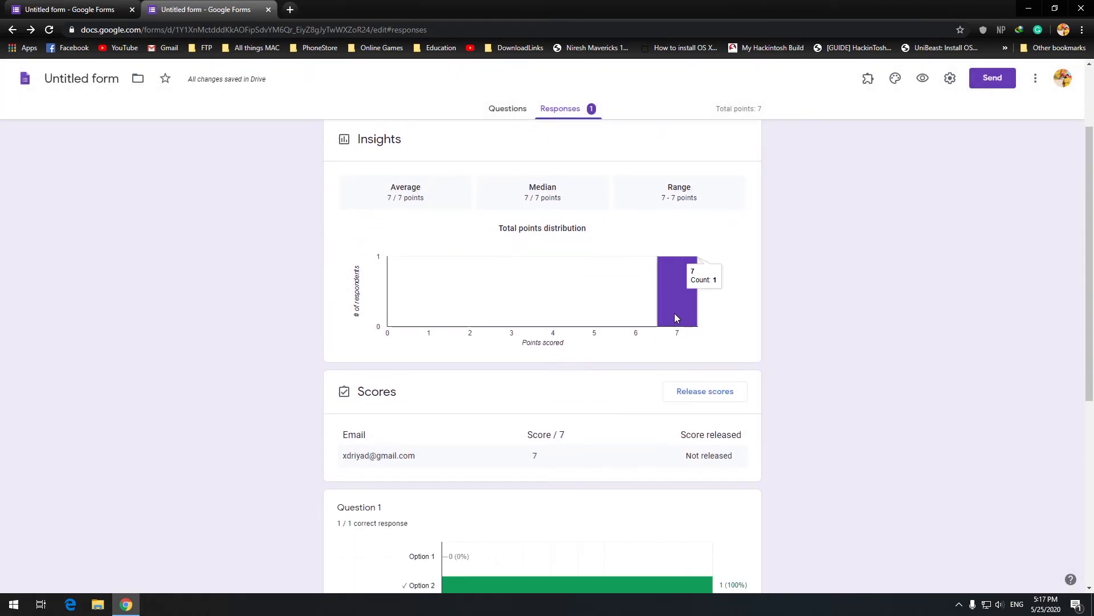
scroll(662, 325, "down", 3)
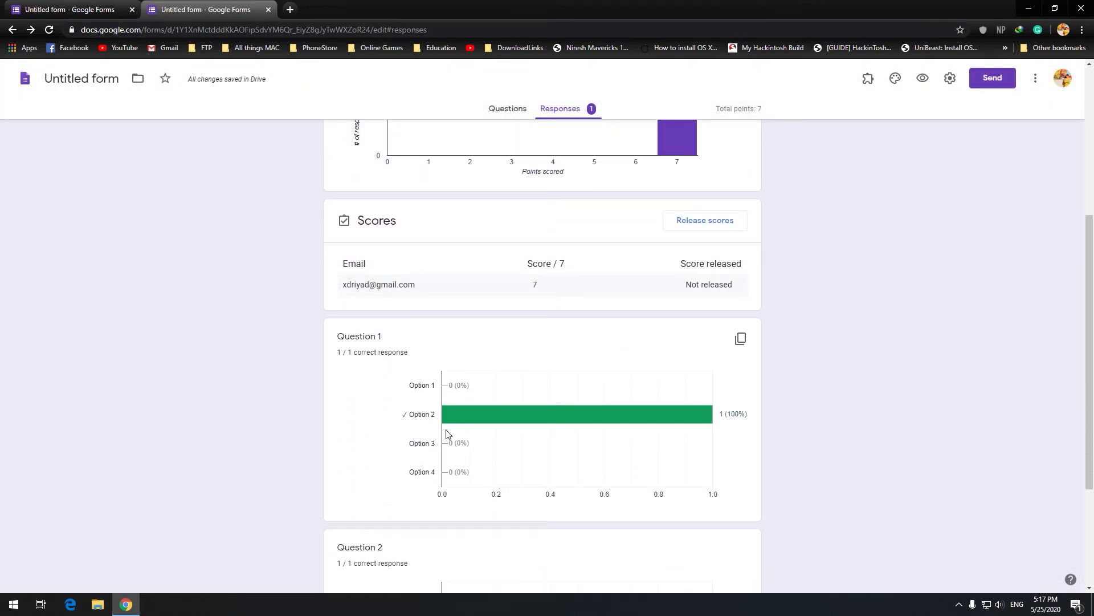
scroll(570, 445, "down", 3)
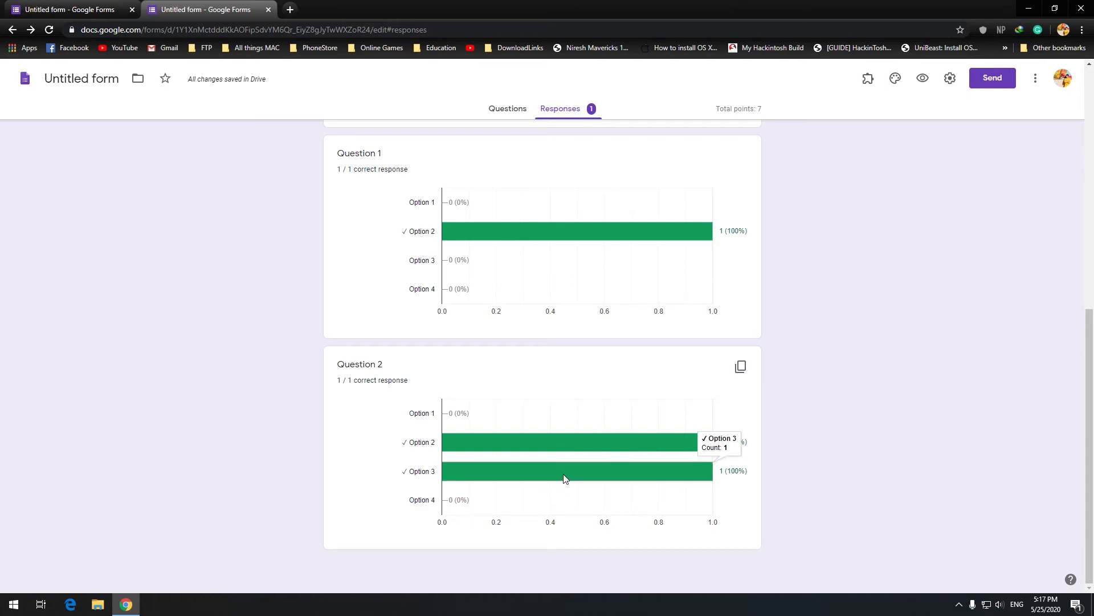
scroll(564, 478, "up", 8)
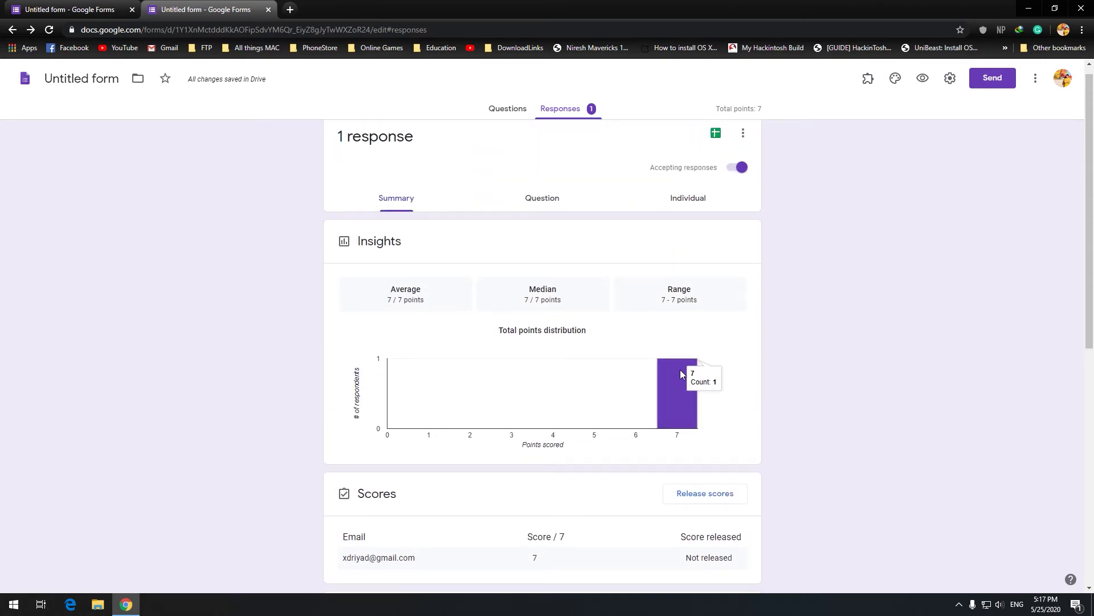
Step: Examine the individual response, including the respondent selector, the total score and the graded answers to both questions
left_click(694, 203)
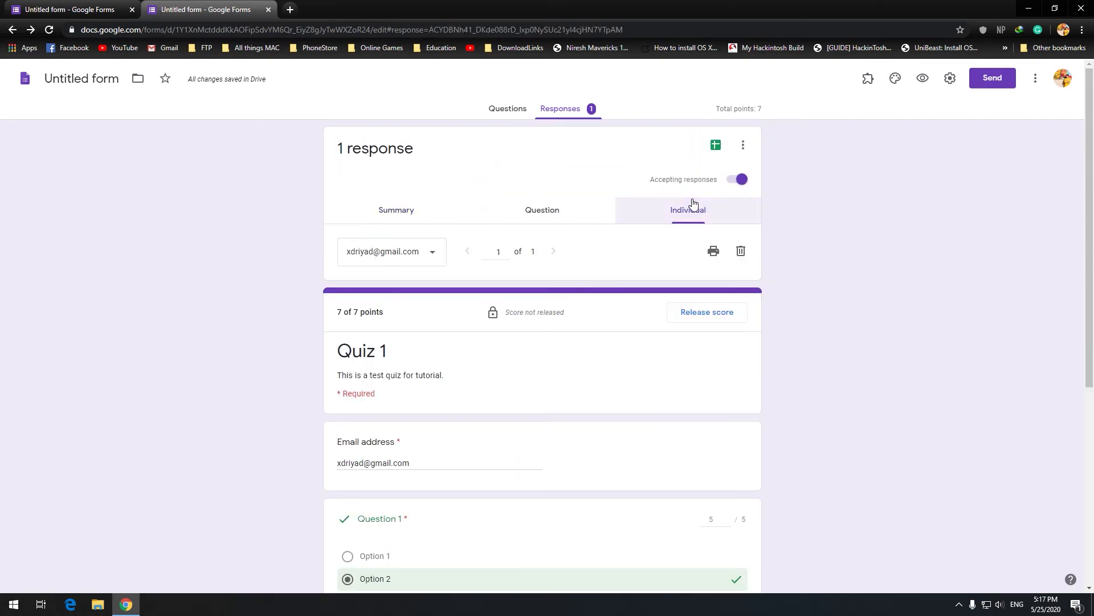
scroll(486, 345, "down", 3)
scroll(463, 373, "up", 3)
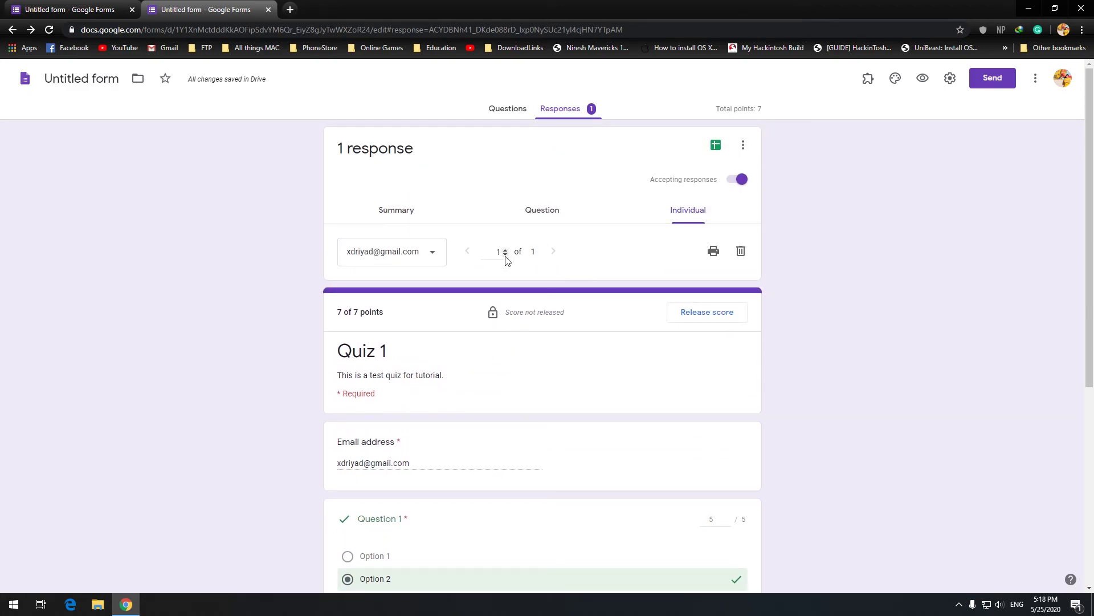
left_click(433, 253)
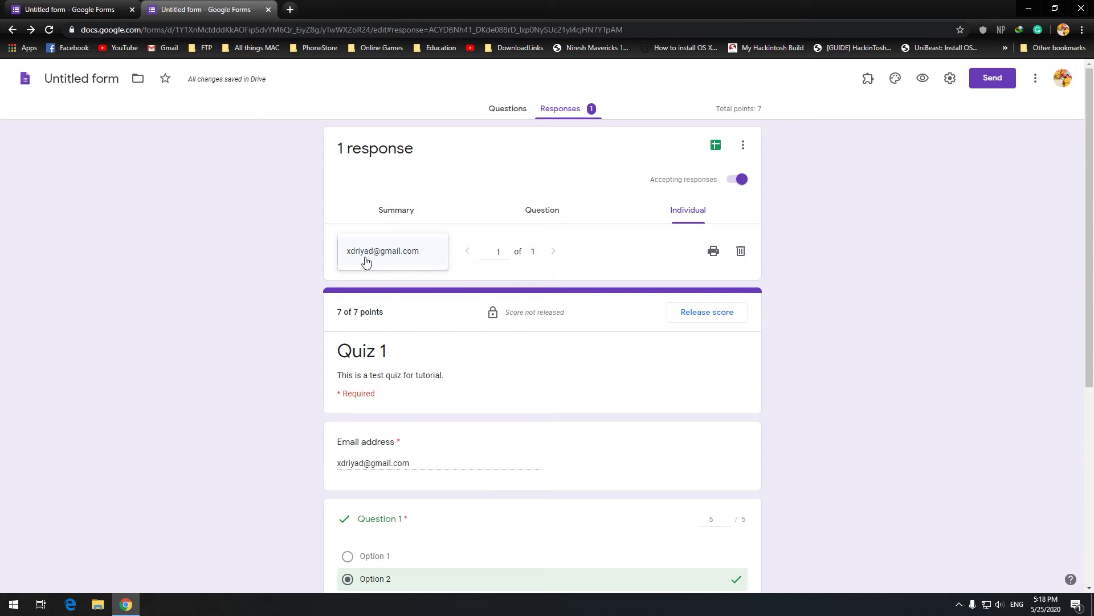
left_click(287, 258)
scroll(524, 349, "down", 3)
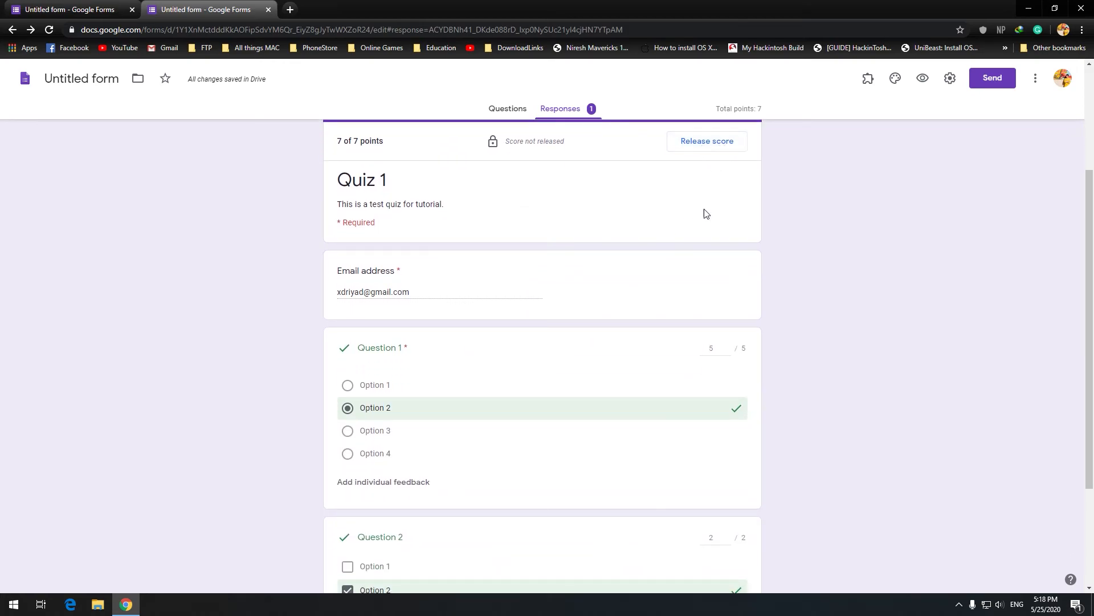
scroll(701, 257, "down", 3)
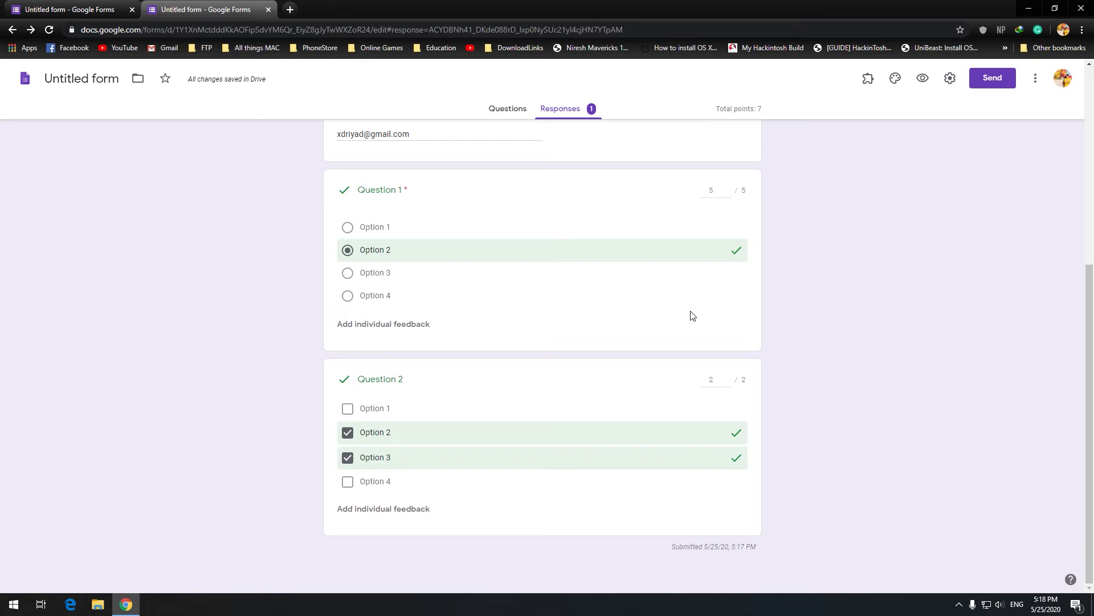
scroll(693, 308, "up", 6)
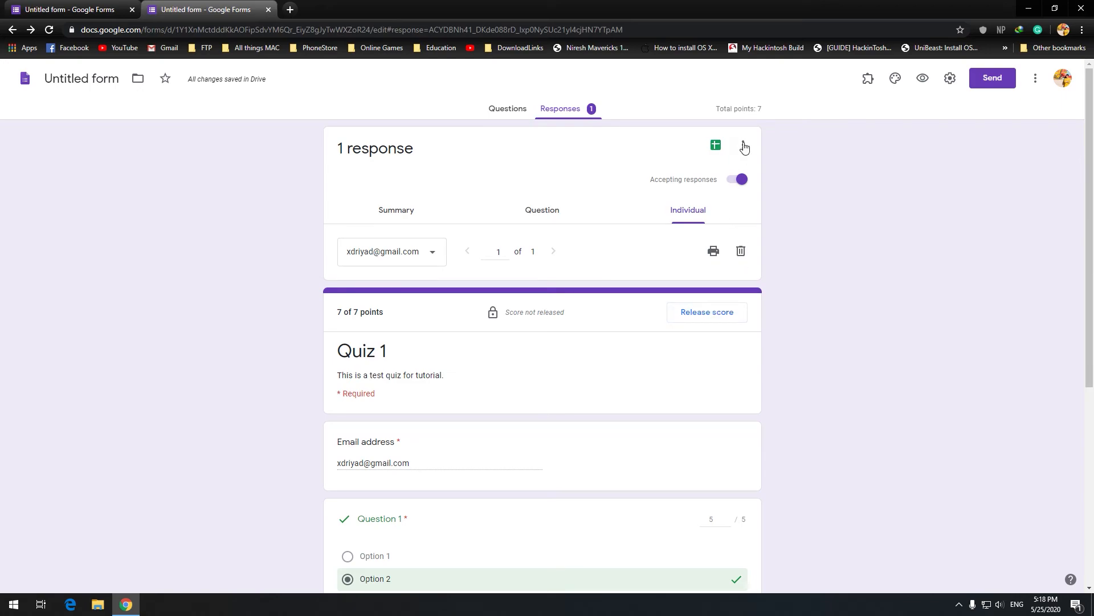
Step: Create a new spreadsheet named "Untitled form (Responses)" as the destination for the form's responses
left_click(714, 147)
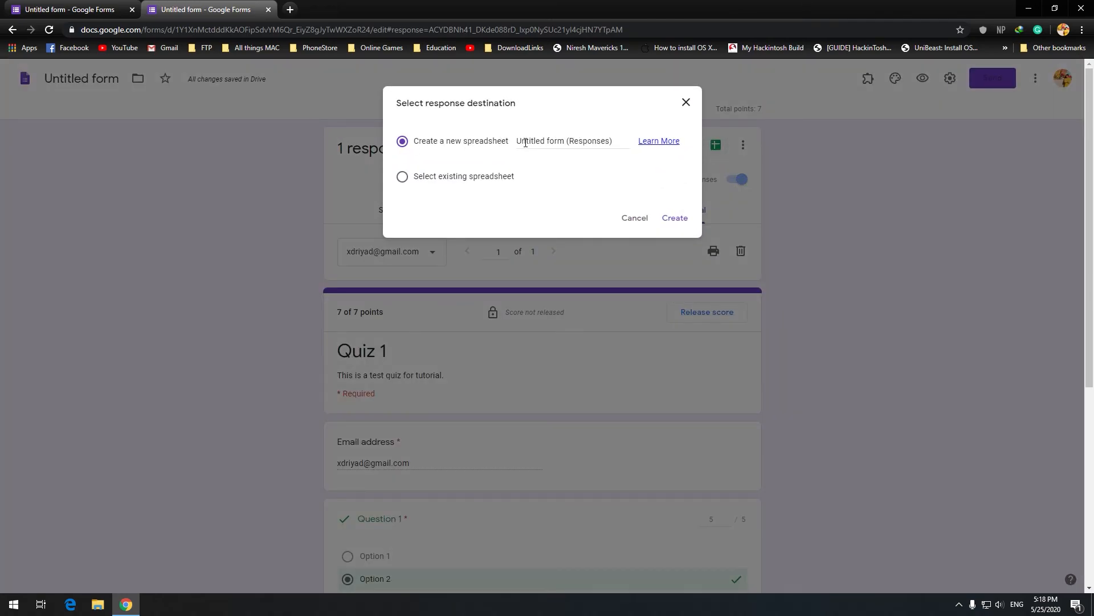
left_click(678, 220)
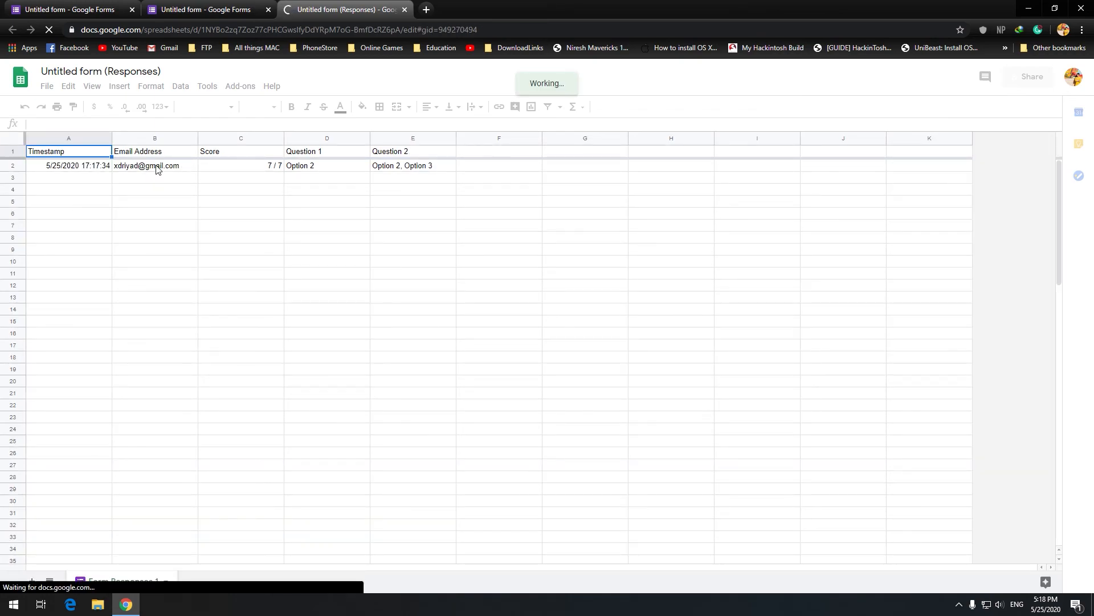
Step: Examine the recorded email, score and answers to both questions in the response spreadsheet, and close it
left_click(157, 169)
left_click(238, 171)
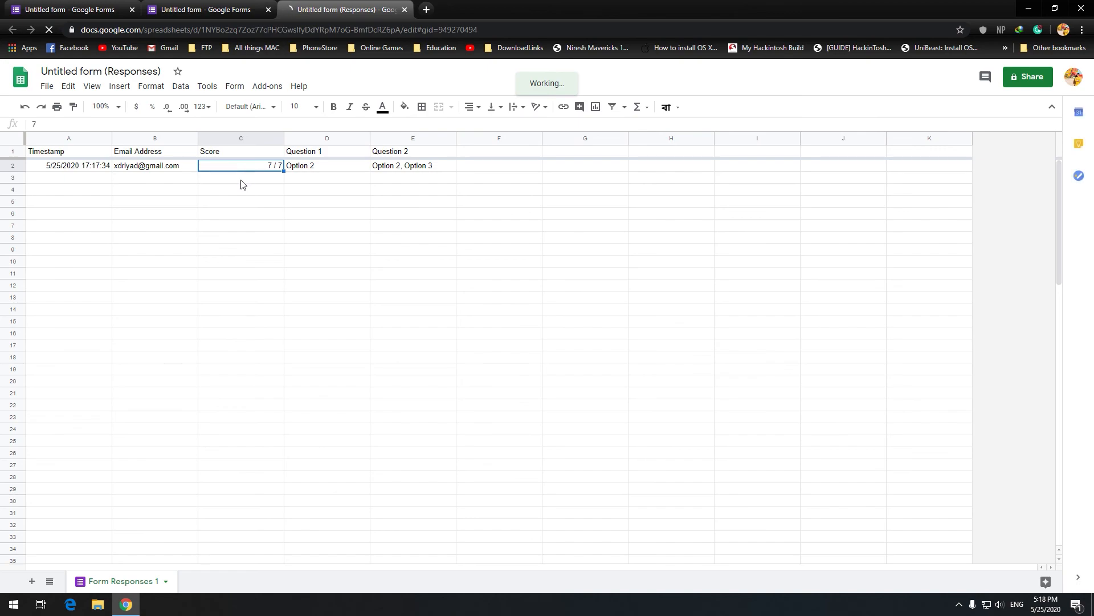
left_click(339, 176)
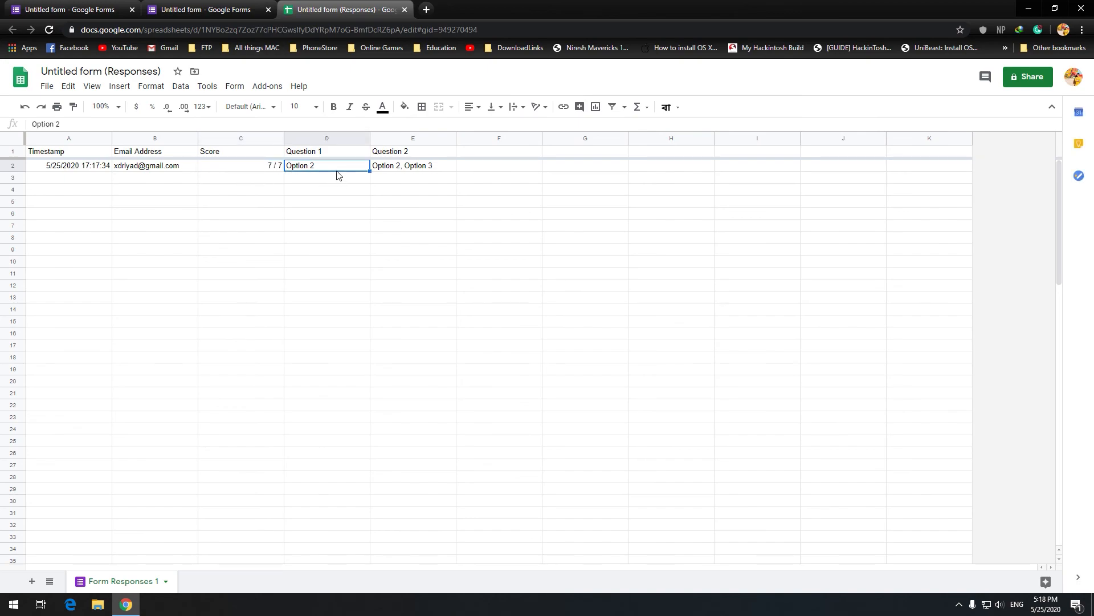
left_click(433, 169)
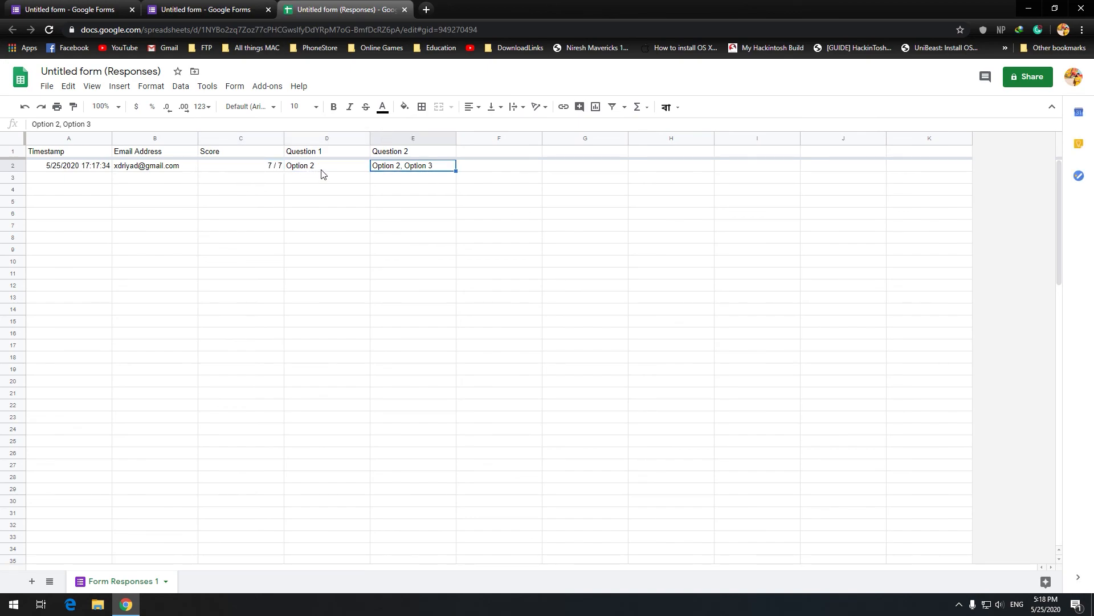
left_click(322, 171)
left_click(416, 172)
left_click(403, 9)
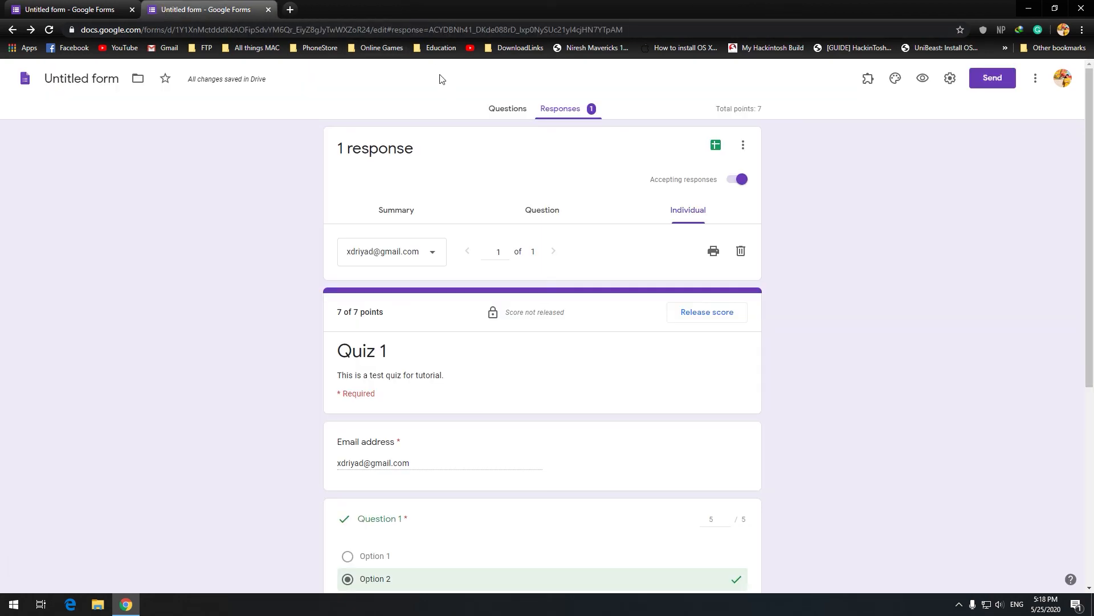